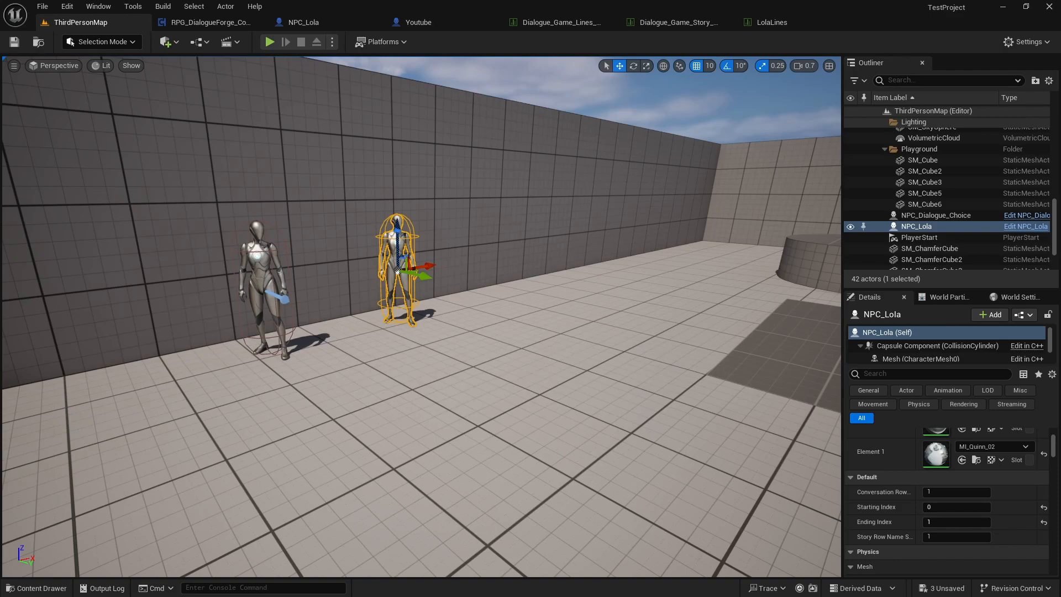
# - Play-test the level, walk up to NPC_Lola and go through both lines of the Lola and Wendy dialogue
pyautogui.moveTo(250, 114); pyautogui.dragTo(276, 114, button='right')
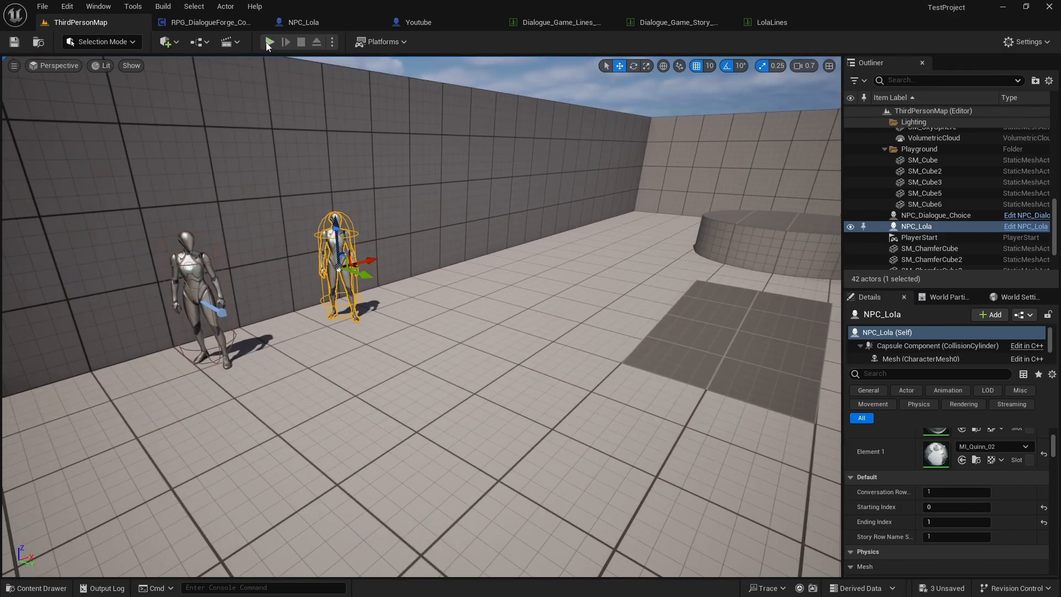
pyautogui.hotkey('alt', 'p')
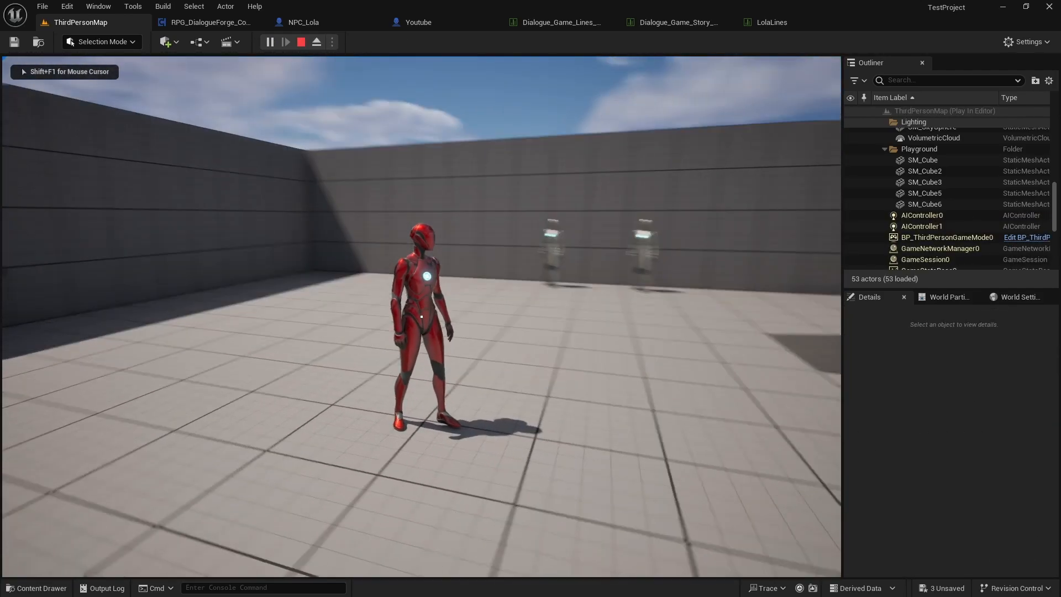
pyautogui.press('w')
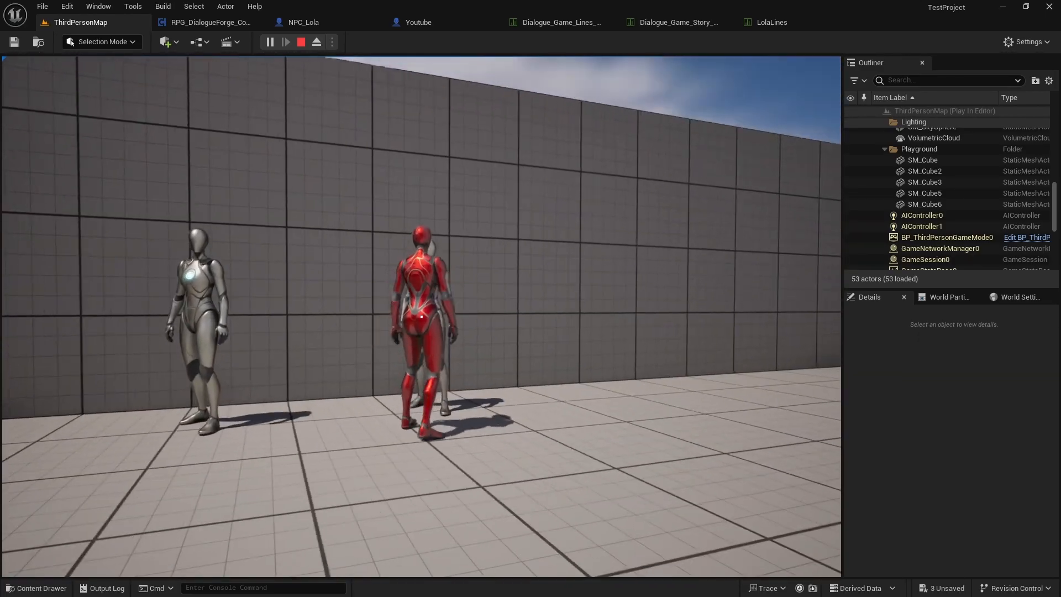
pyautogui.press('e')
pyautogui.click(412, 357)
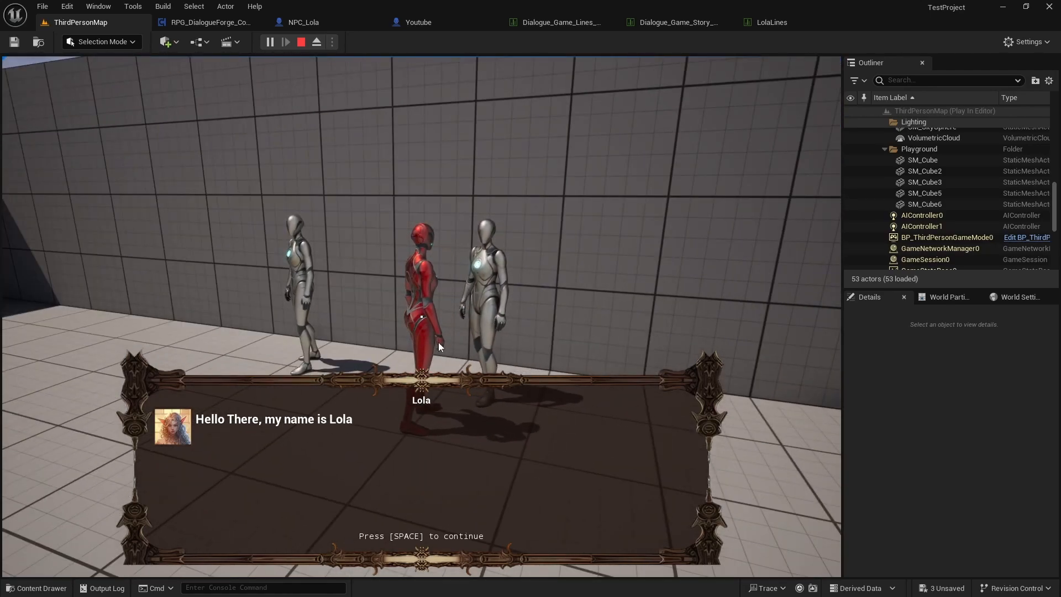
pyautogui.press('space')
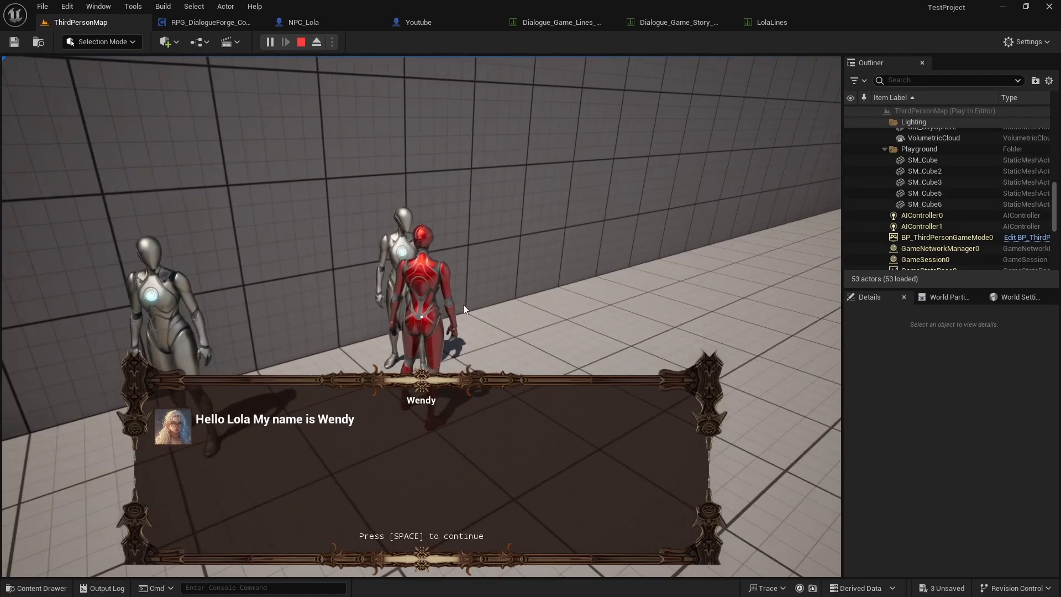
pyautogui.press('space')
# - Run the player character around near the two NPCs and end the play session
pyautogui.press('w')
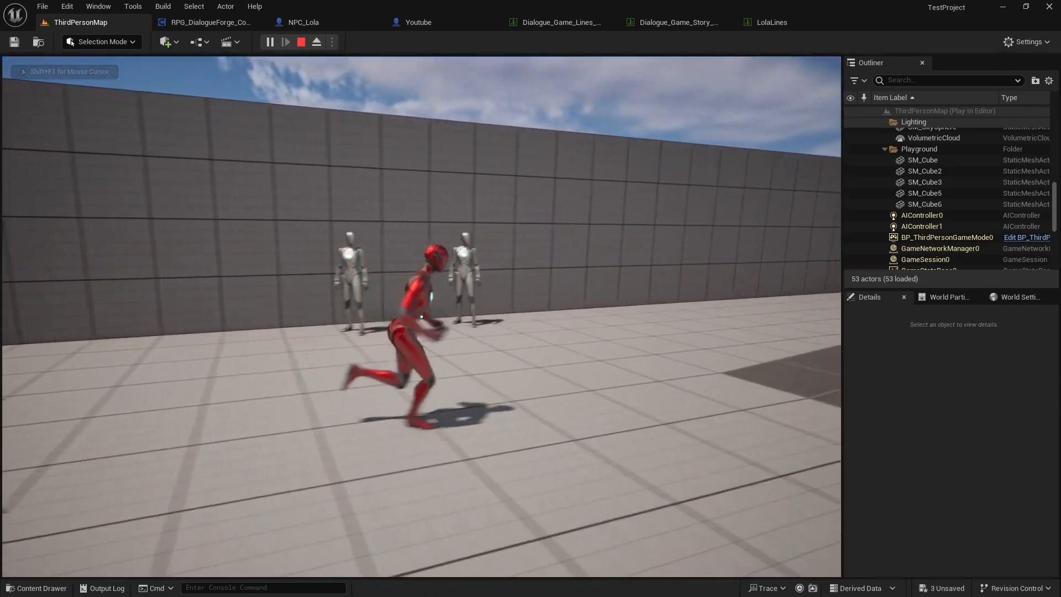
pyautogui.press('a')
pyautogui.press('d')
pyautogui.press('a')
pyautogui.press('d')
pyautogui.press('w')
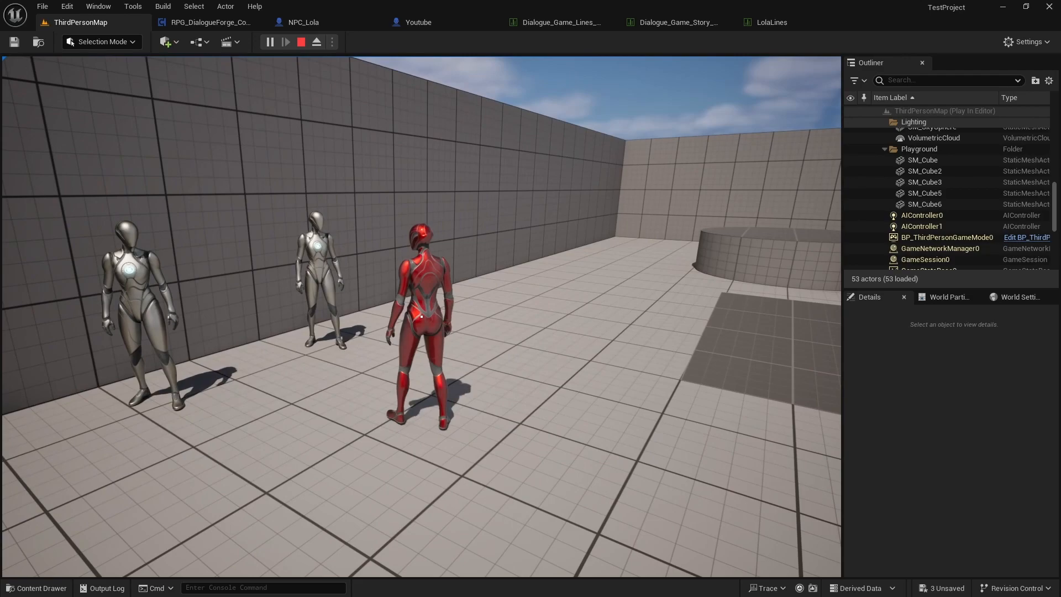
pyautogui.press('Escape')
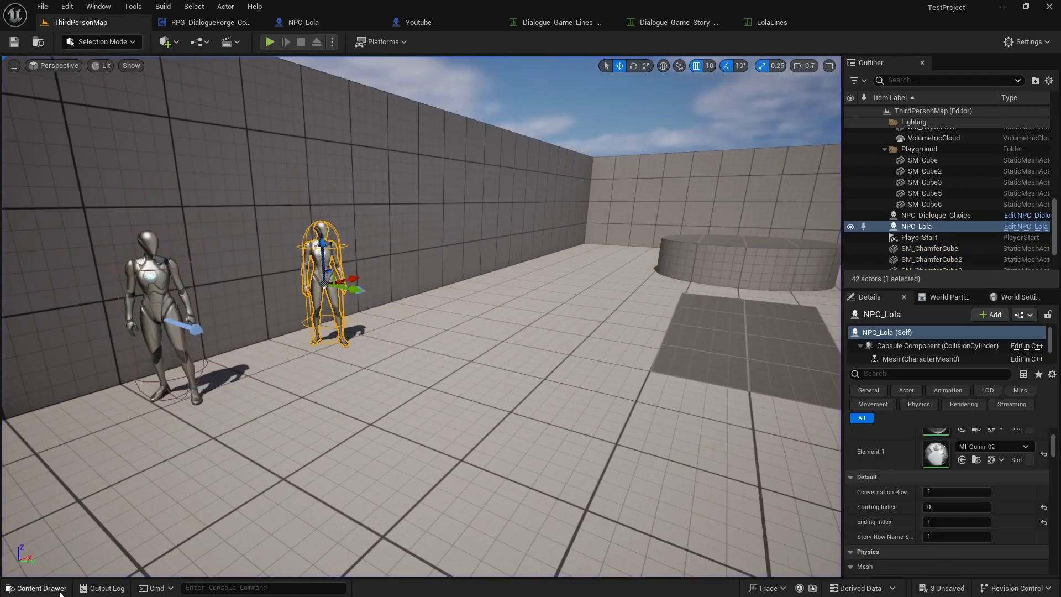
# - Review the DataTables folder and open the LolaLines data table to check which row structure it uses
pyautogui.click(53, 589)
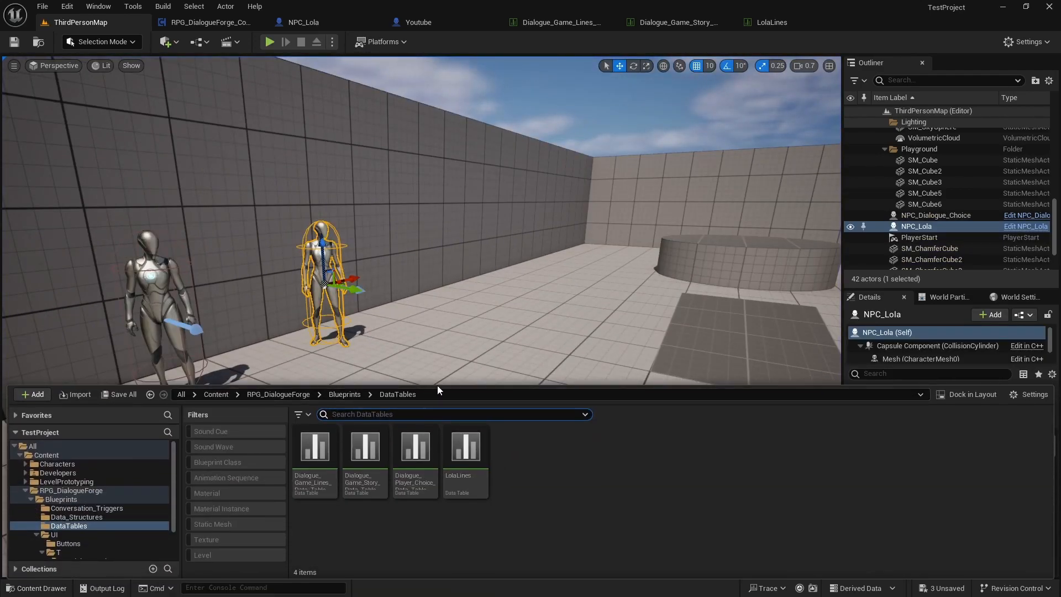
pyautogui.moveTo(439, 384)
pyautogui.mouseDown()
pyautogui.moveTo(440, 327)
pyautogui.moveTo(440, 381)
pyautogui.mouseUp()
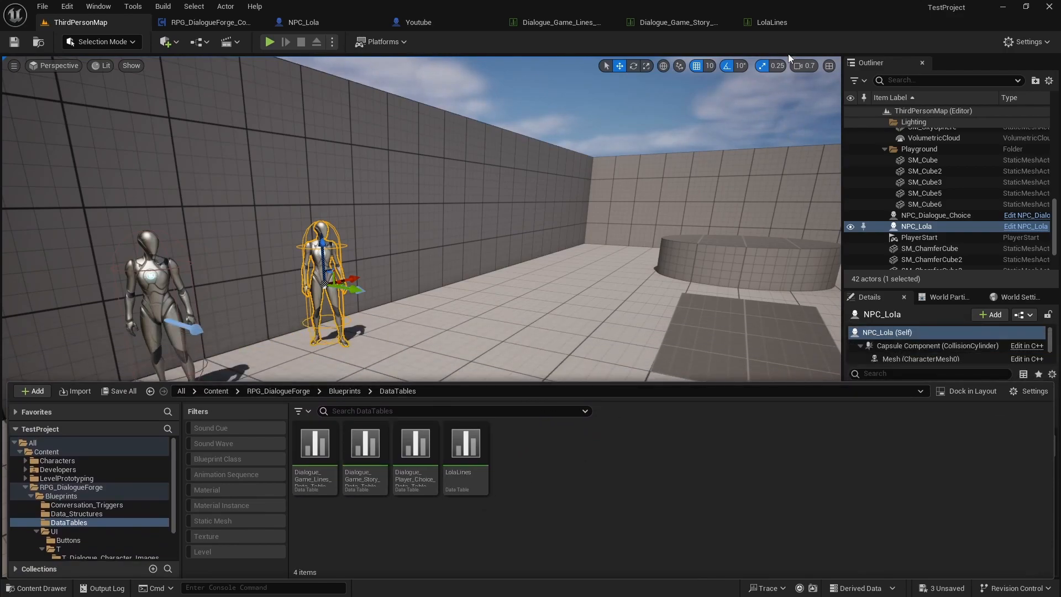
pyautogui.click(778, 27)
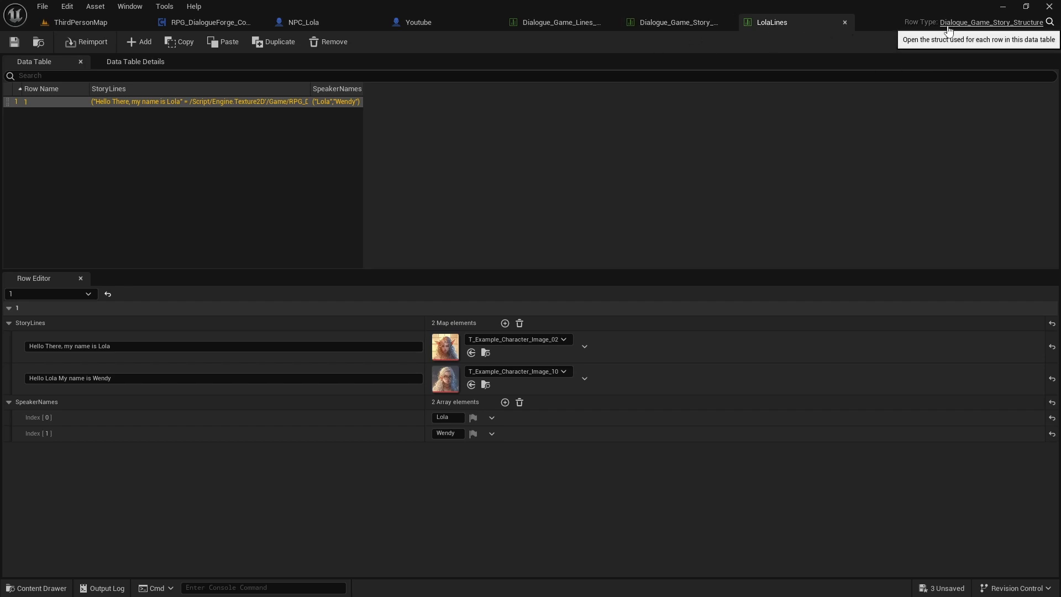
# - Create a new data table in the DataTables folder using Dialogue_Game_Story_Structure as its row structure
pyautogui.click(36, 588)
pyautogui.rightClick(540, 462)
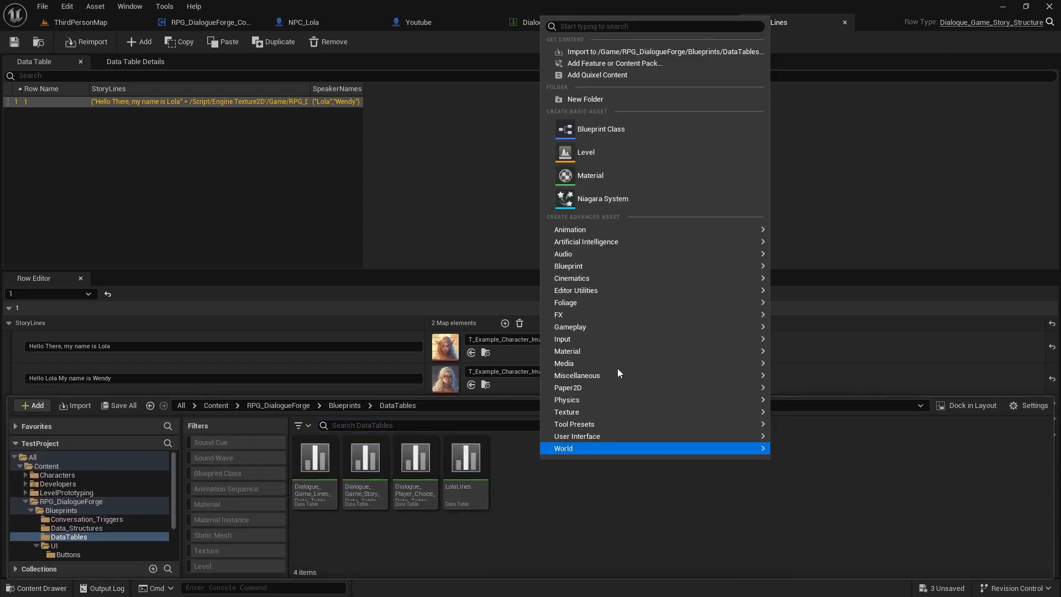
pyautogui.moveTo(622, 378)
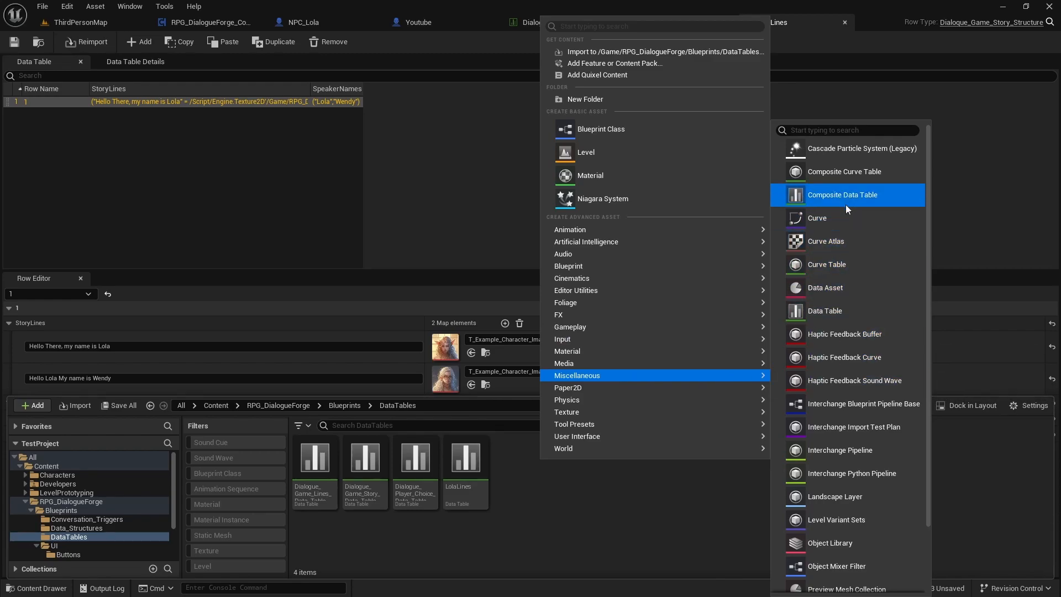
pyautogui.click(837, 310)
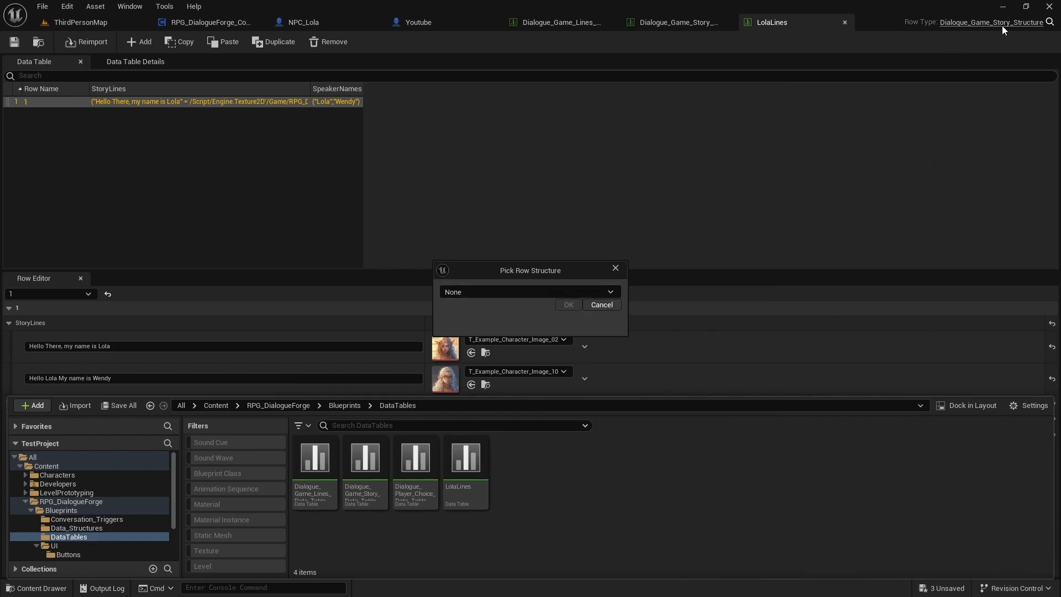
pyautogui.click(610, 293)
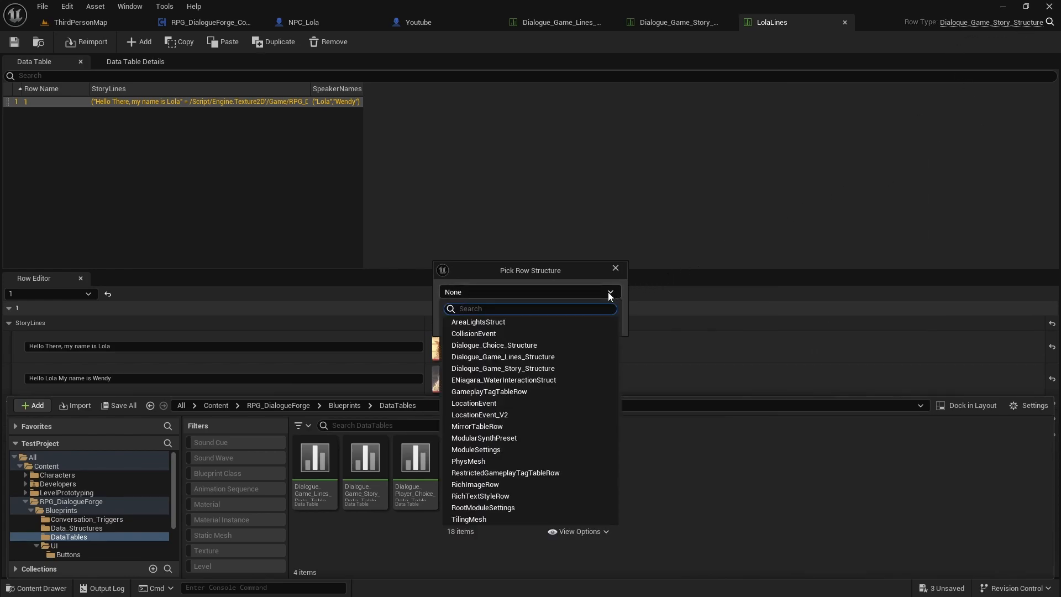
pyautogui.click(517, 369)
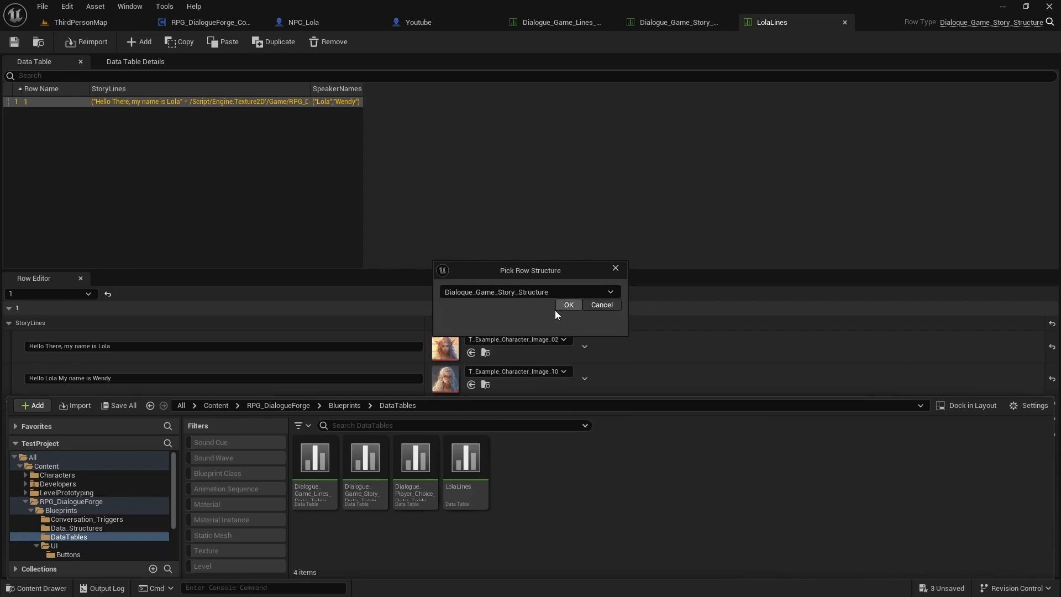
pyautogui.click(568, 304)
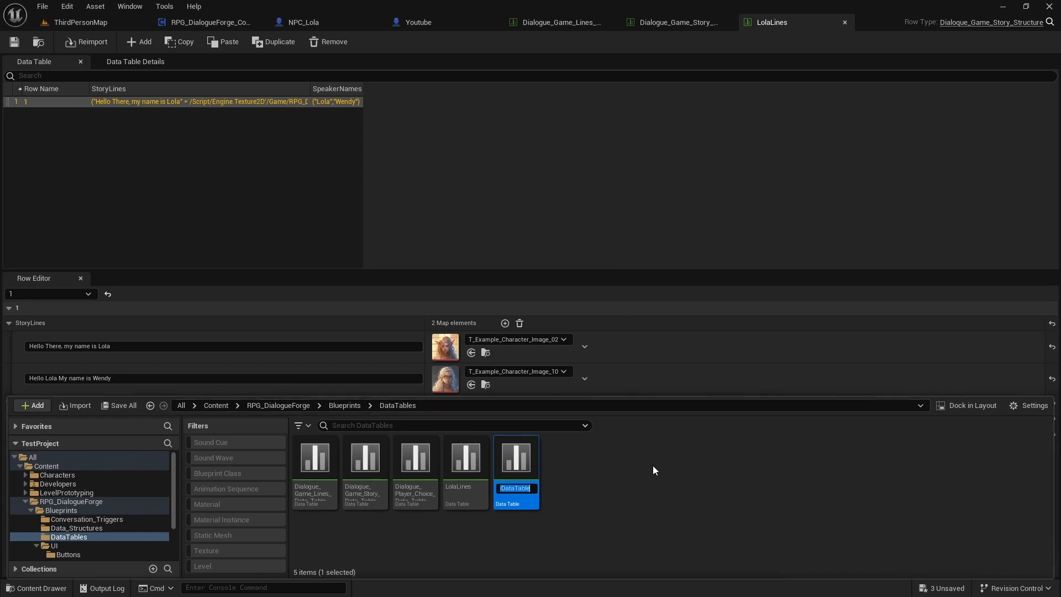
# - Name the new data table YoutubeTest, save it and open it for editing
pyautogui.write('YoutubeTest')
pyautogui.press('Return')
pyautogui.rightClick(516, 470)
pyautogui.click(571, 262)
pyautogui.doubleClick(520, 460)
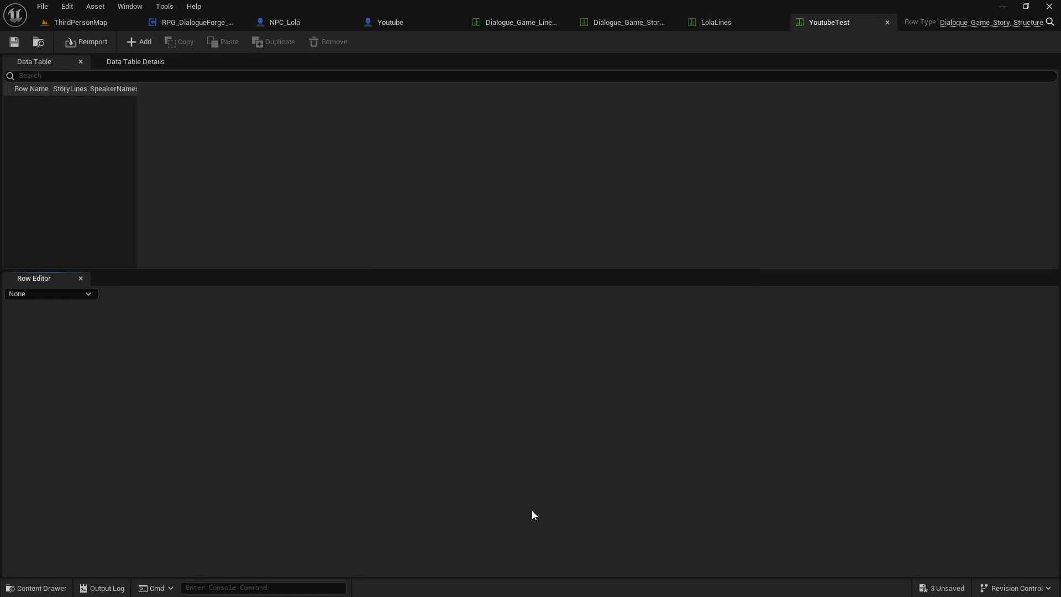
# - Add a row to the YoutubeTest table, widen the Row Name column and rename the row to 1
pyautogui.click(139, 42)
pyautogui.moveTo(54, 90); pyautogui.dragTo(128, 102)
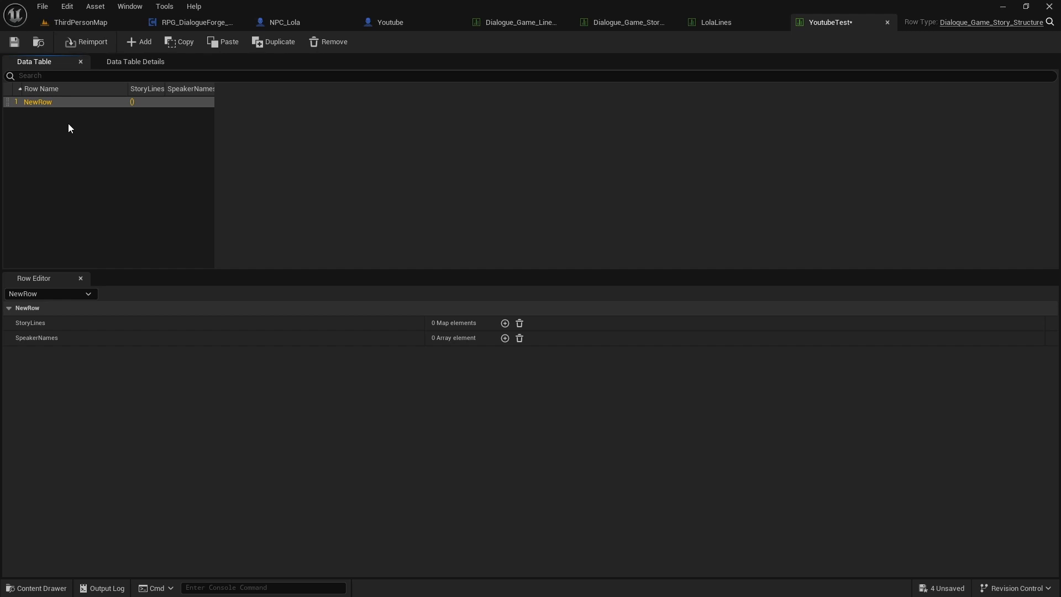
pyautogui.doubleClick(39, 101)
pyautogui.write('1')
pyautogui.press('Return')
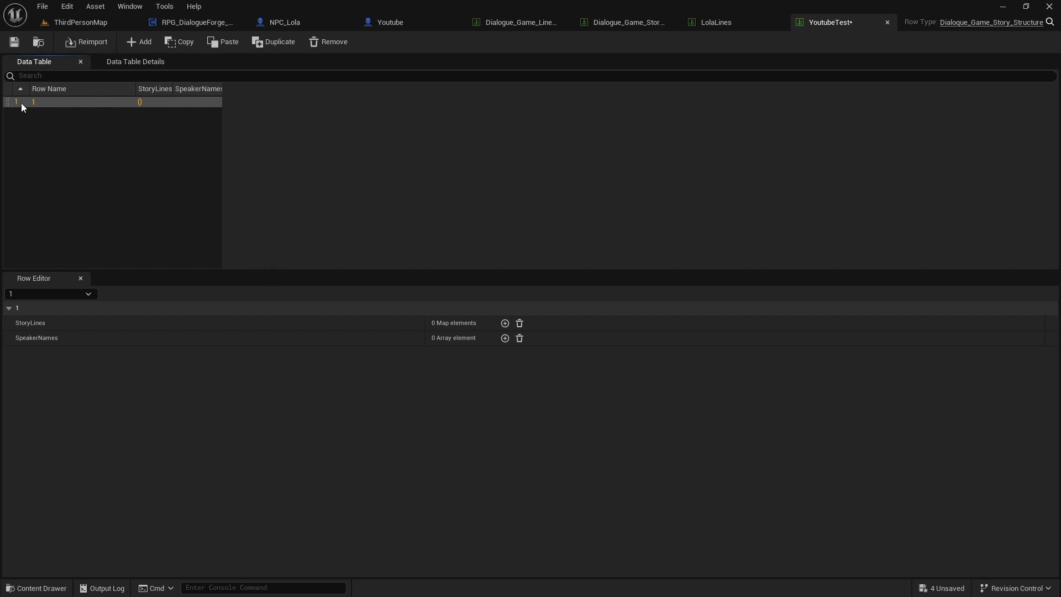
# - Add a second row to the table and rename it to 2
pyautogui.click(139, 42)
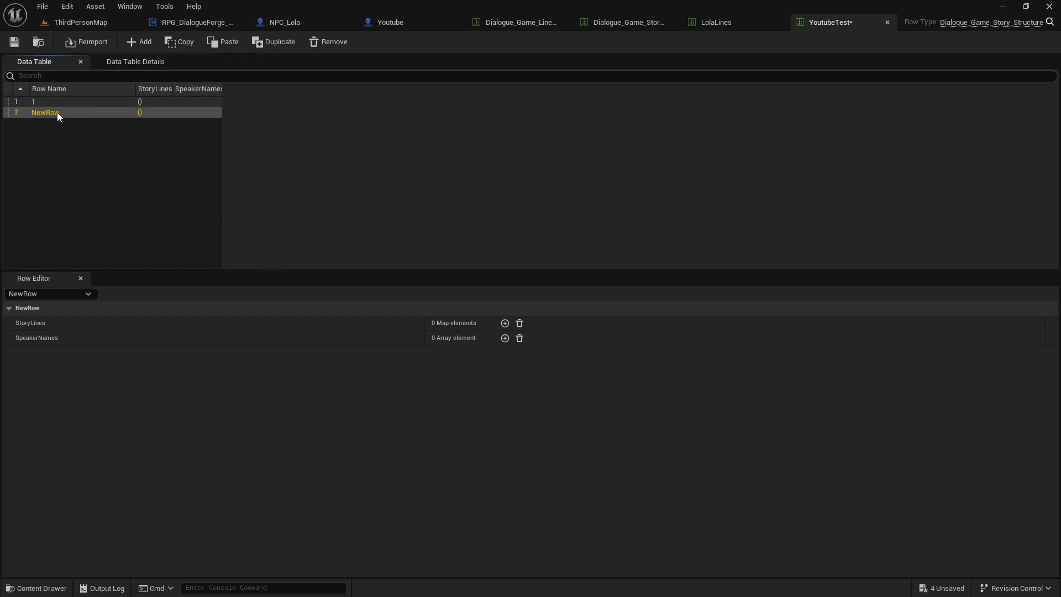
pyautogui.doubleClick(58, 112)
pyautogui.write('2')
pyautogui.press('Return')
pyautogui.click(82, 105)
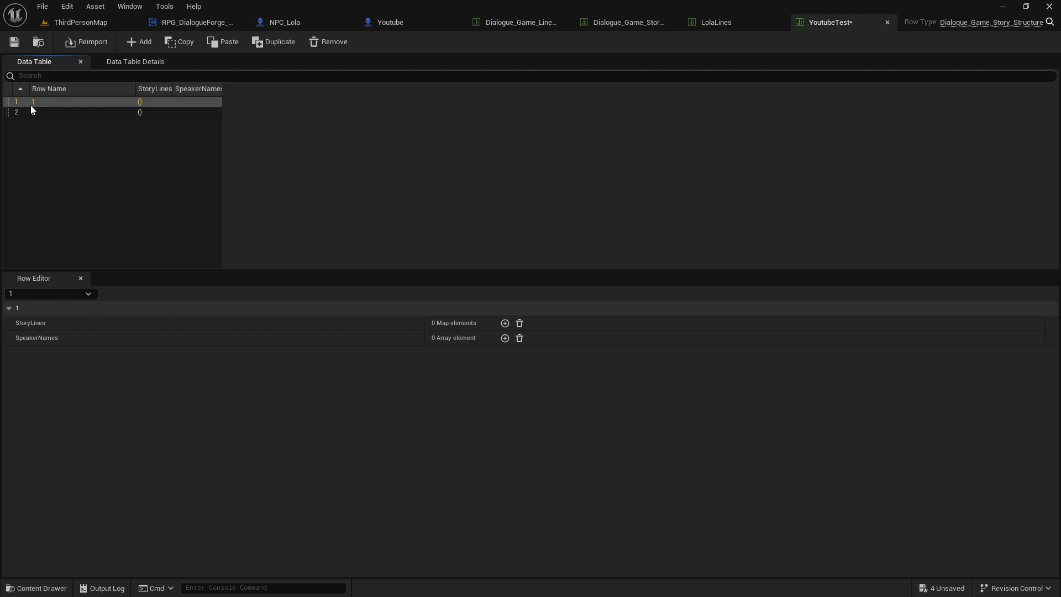
pyautogui.click(98, 113)
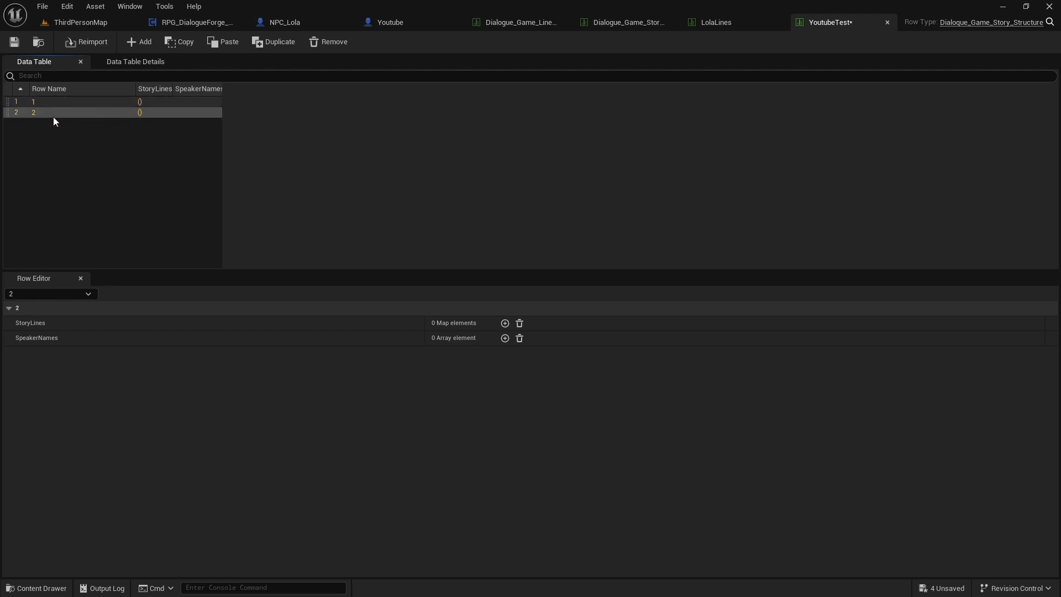
# - Add a StoryLines entry to row 1 with the text "Hello there youtube!"
pyautogui.click(69, 103)
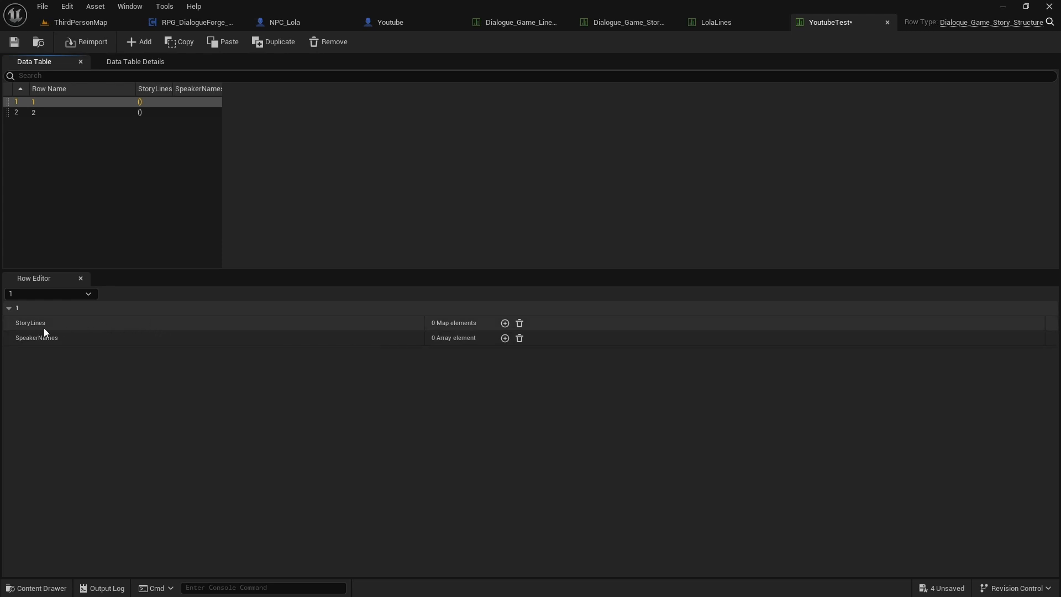
pyautogui.click(507, 324)
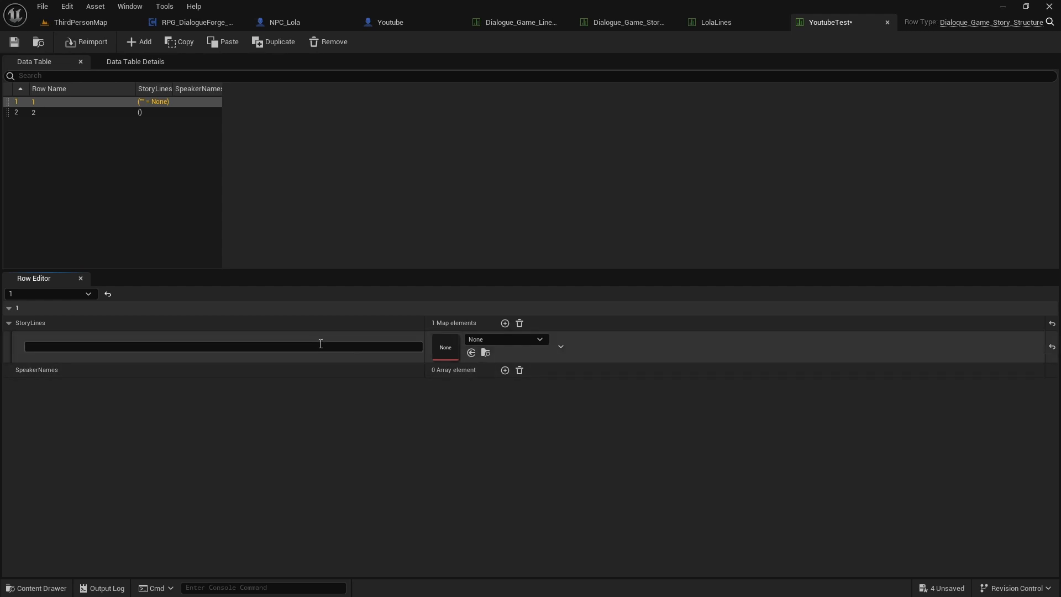
pyautogui.click(243, 346)
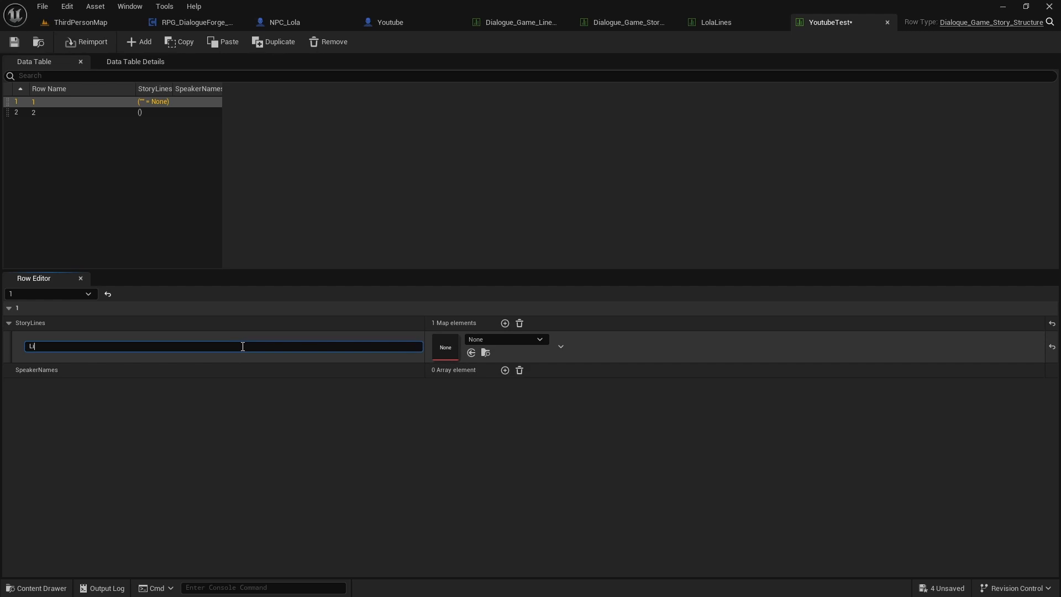
pyautogui.write('Line 01')
pyautogui.press('Return')
pyautogui.press('BackSpace')
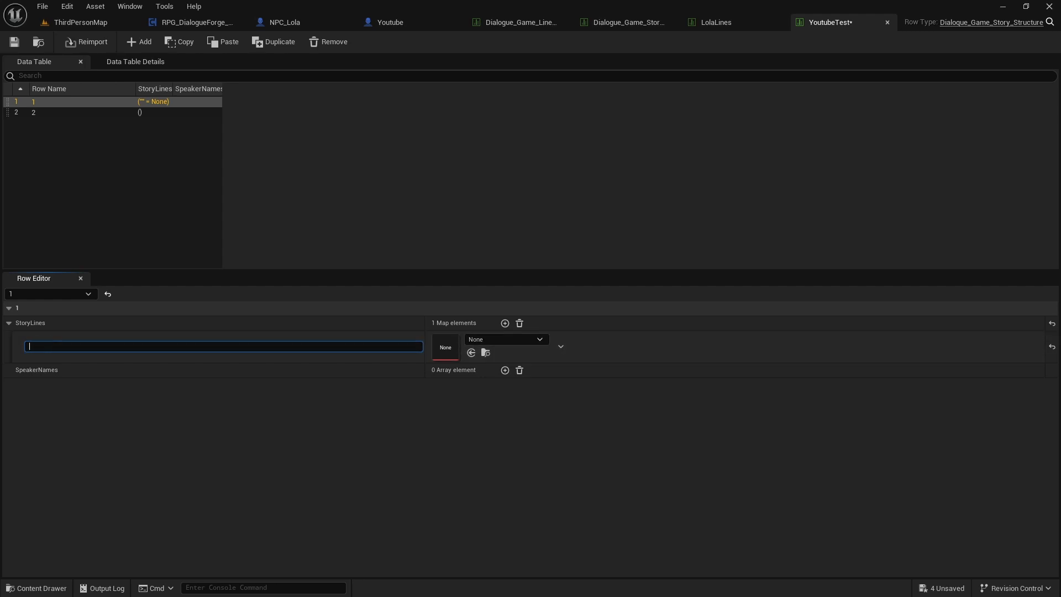
pyautogui.write('Hello there youtube!')
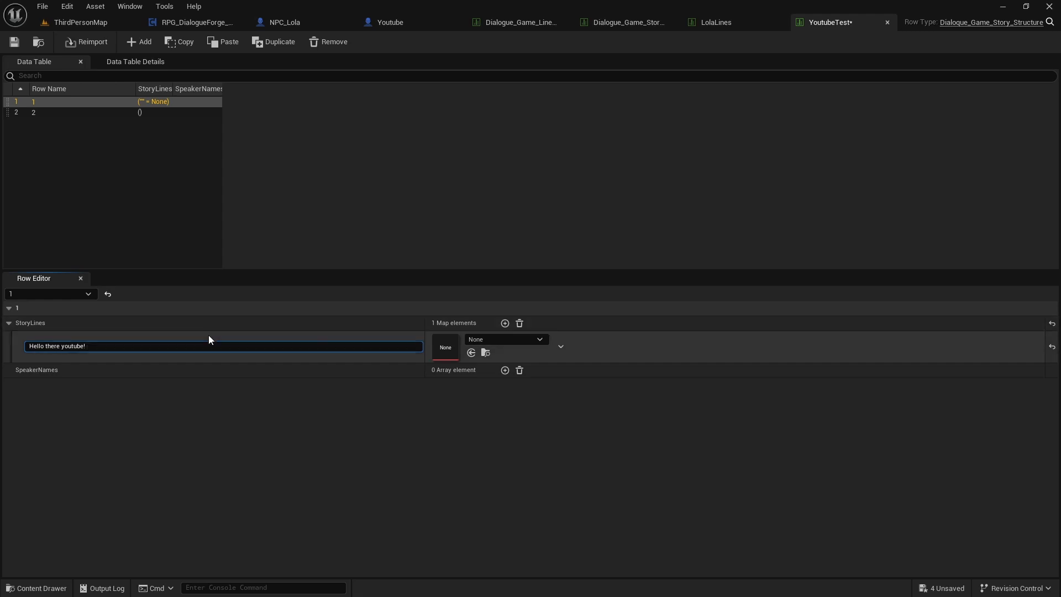
# - Assign the T_Example_Character_Image_03 texture from the T_Dialogue_Character_Images folder to the "Hello there youtube!" line
pyautogui.click(492, 343)
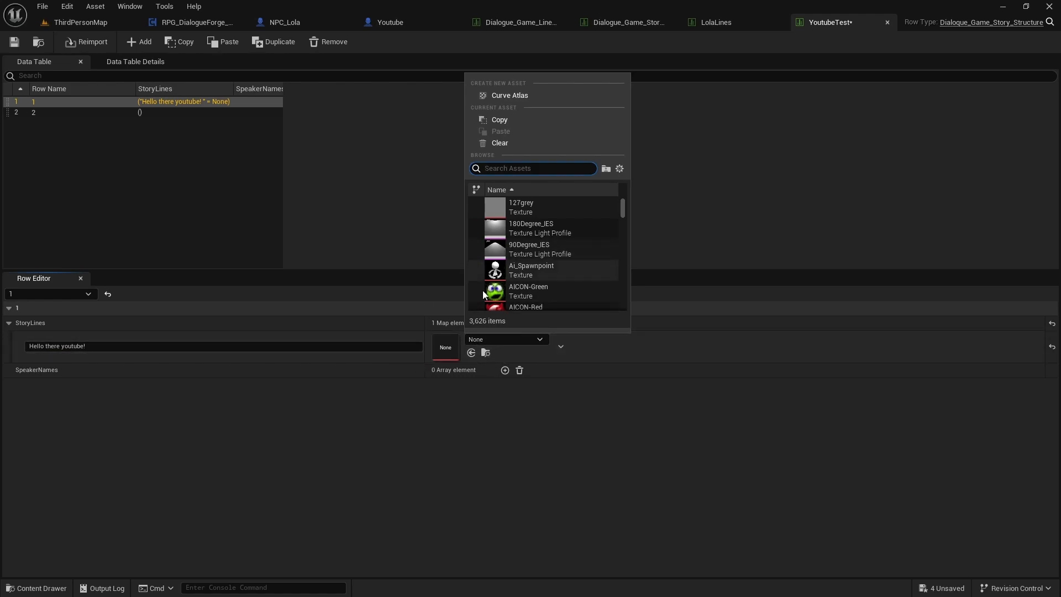
pyautogui.click(360, 347)
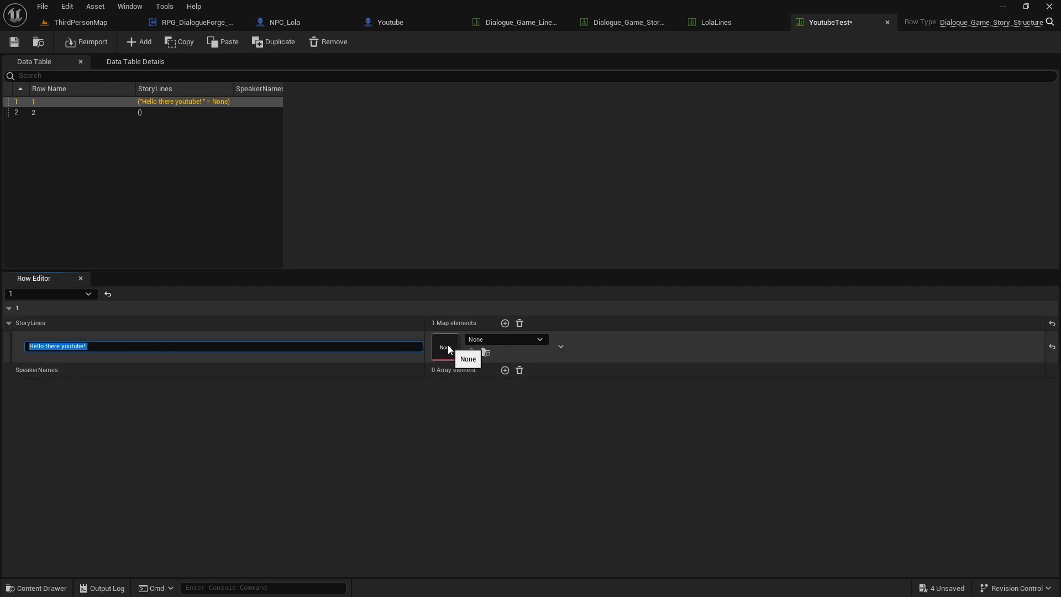
pyautogui.click(718, 26)
pyautogui.click(486, 353)
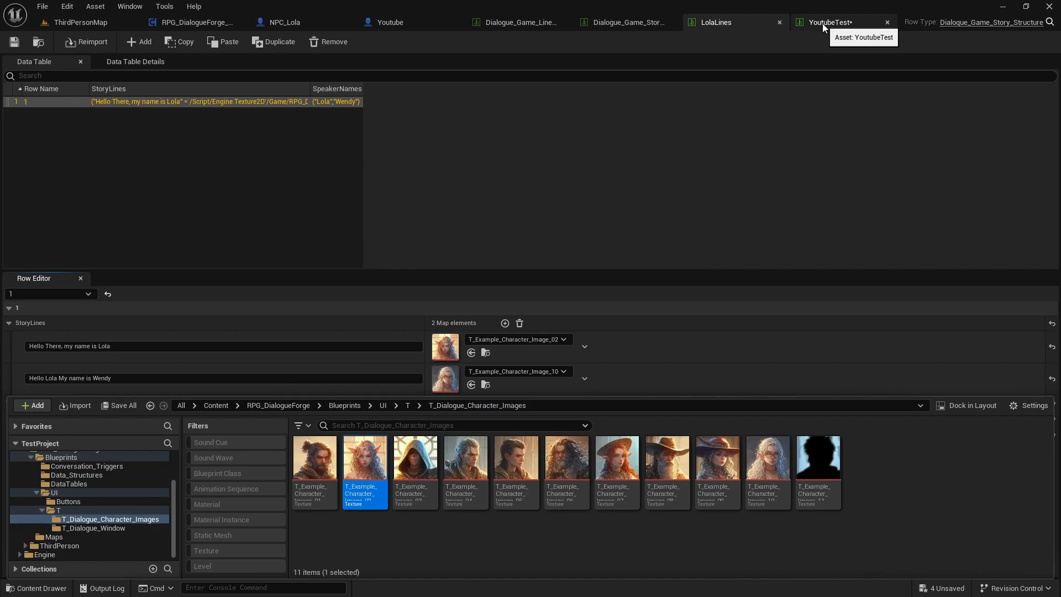
pyautogui.click(415, 464)
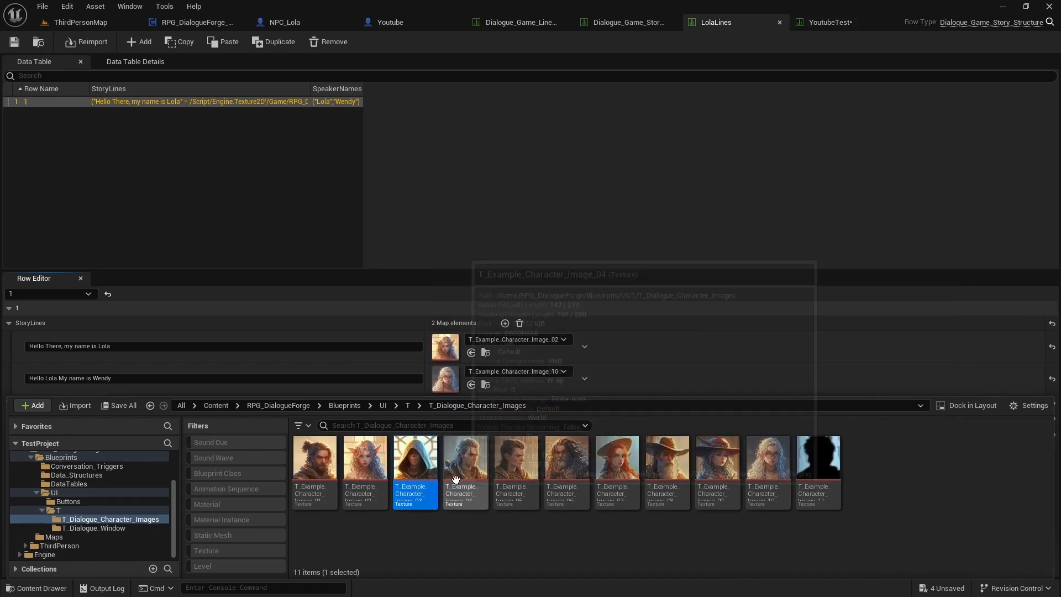
pyautogui.click(821, 24)
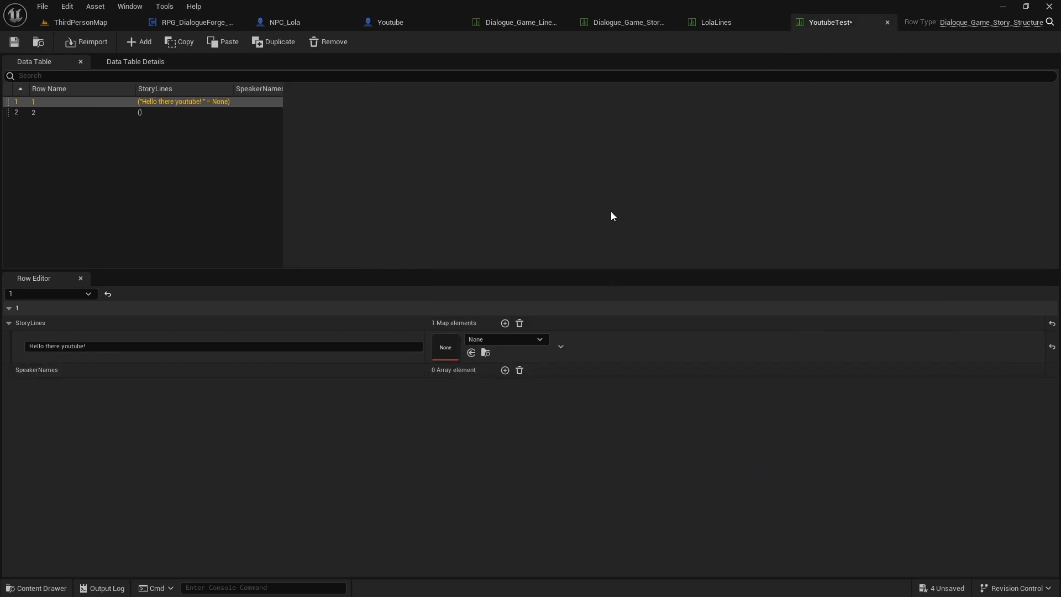
pyautogui.click(471, 353)
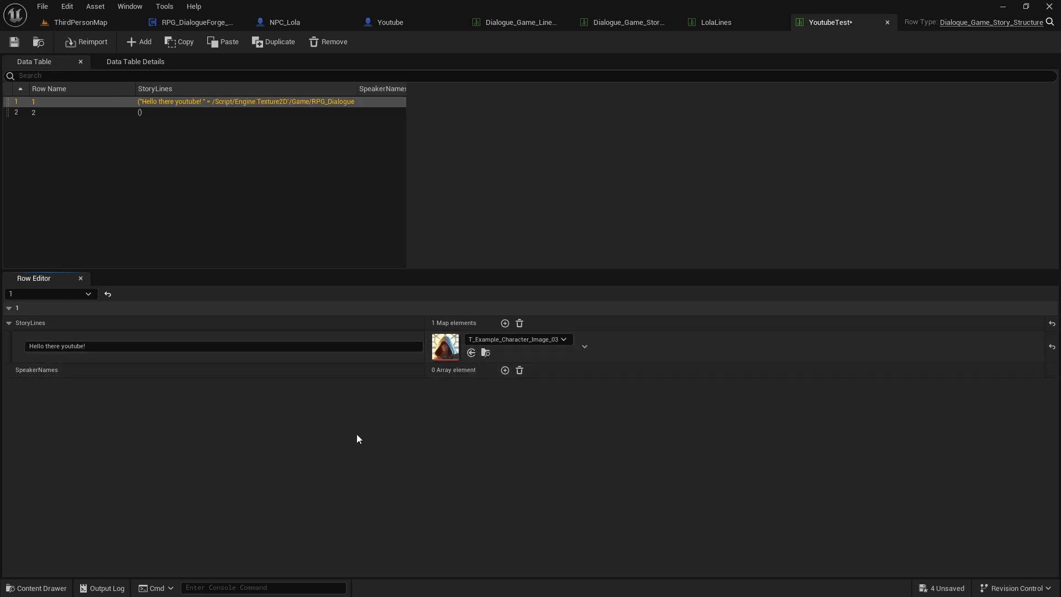
# - Add a second StoryLines entry to row 1 with the text "Hello there =)"
pyautogui.click(505, 323)
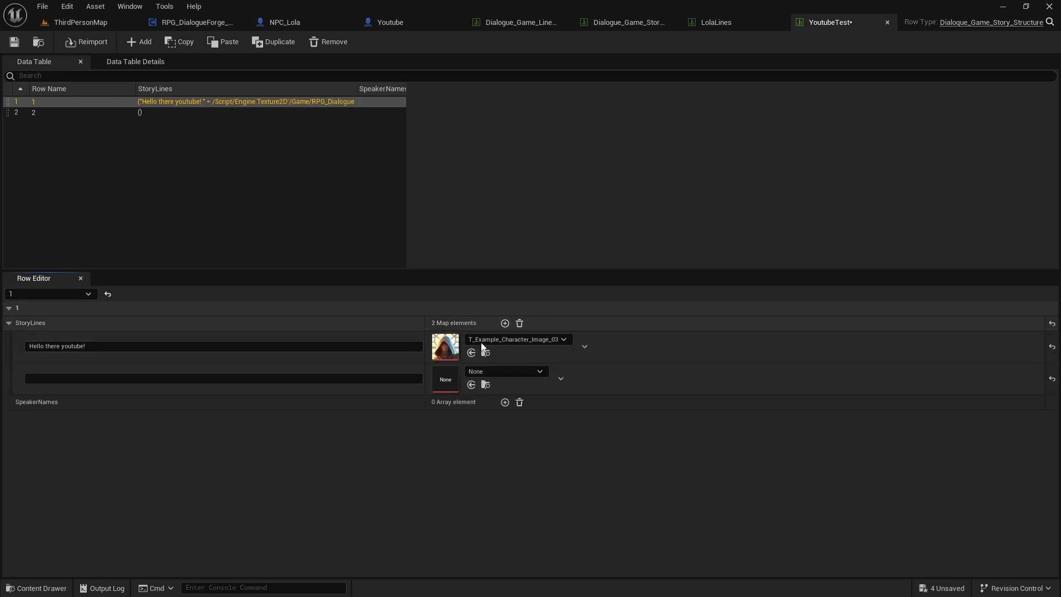
pyautogui.click(78, 378)
pyautogui.write('Hello there =)')
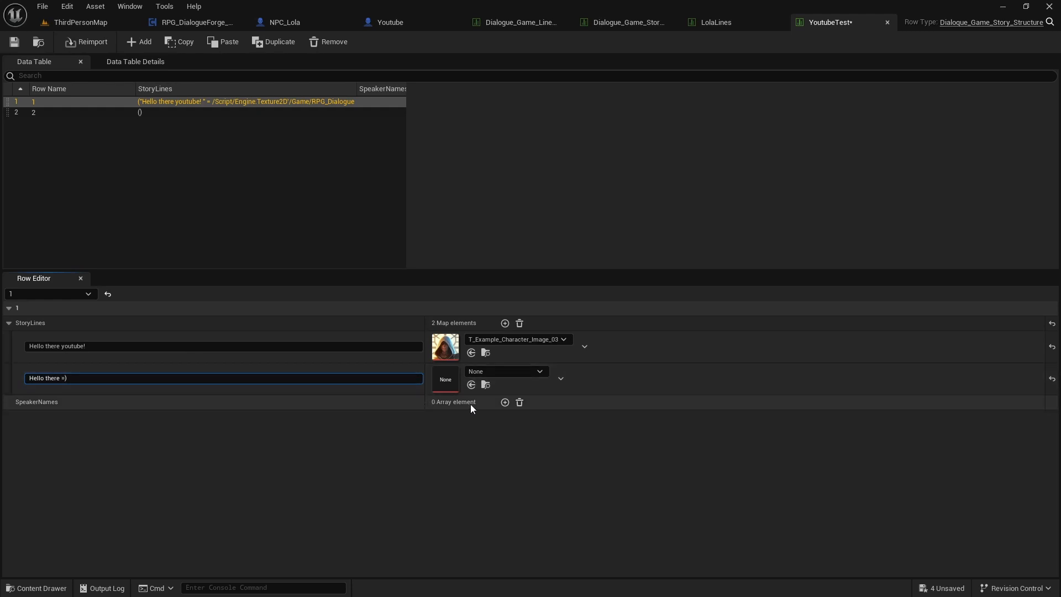
# - Assign the T_Example_Character_Image_02 texture to the "Hello there =)" line
pyautogui.click(487, 352)
pyautogui.click(456, 470)
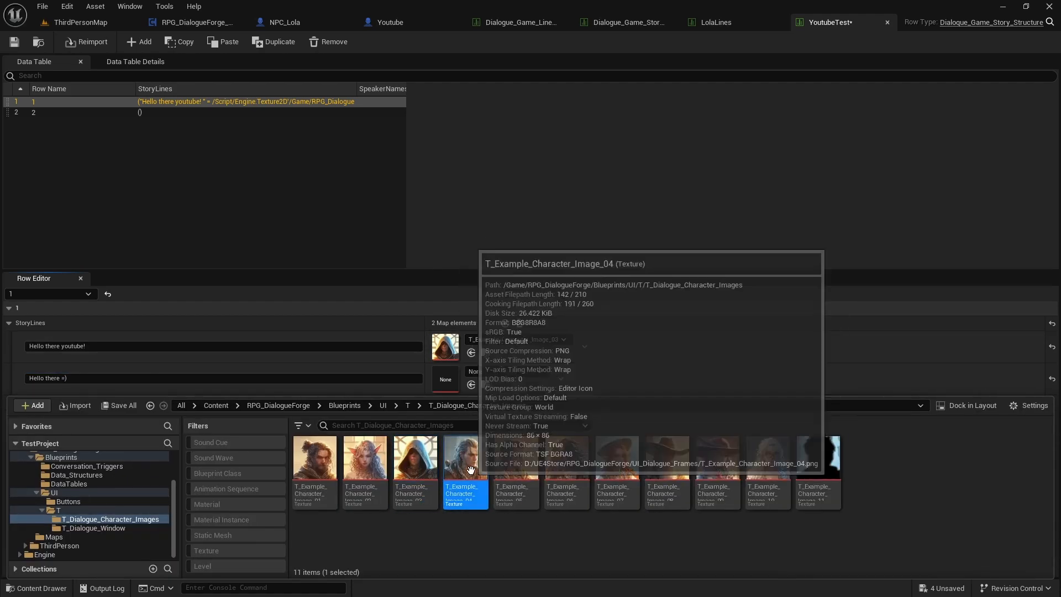
pyautogui.click(365, 462)
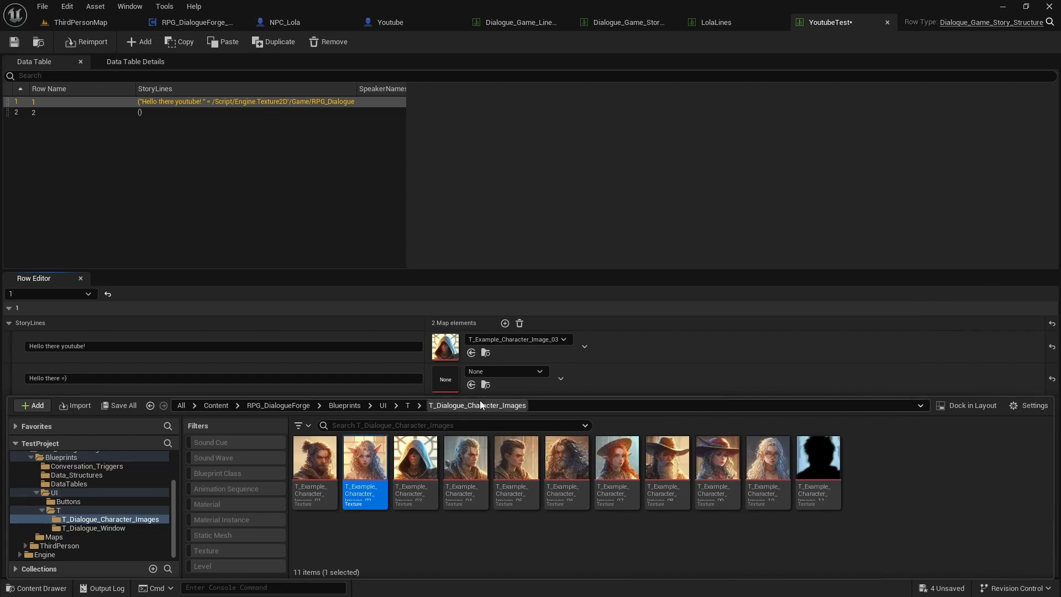
pyautogui.click(472, 386)
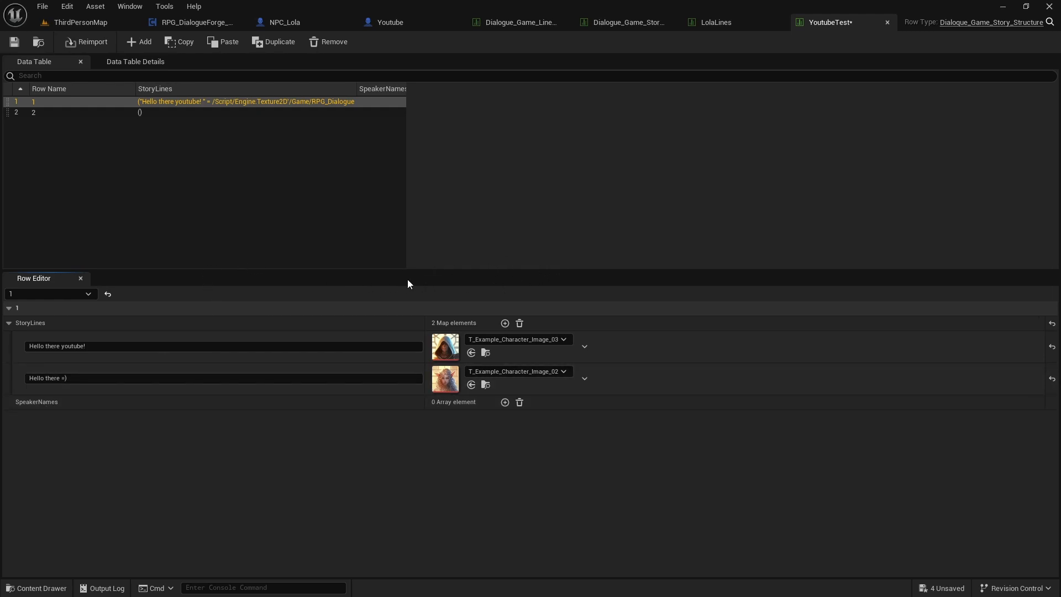
# - Add two SpeakerNames entries to row 1, "Miss A" and "Player", and save the YoutubeTest table
pyautogui.click(505, 401)
pyautogui.click(504, 402)
pyautogui.click(445, 418)
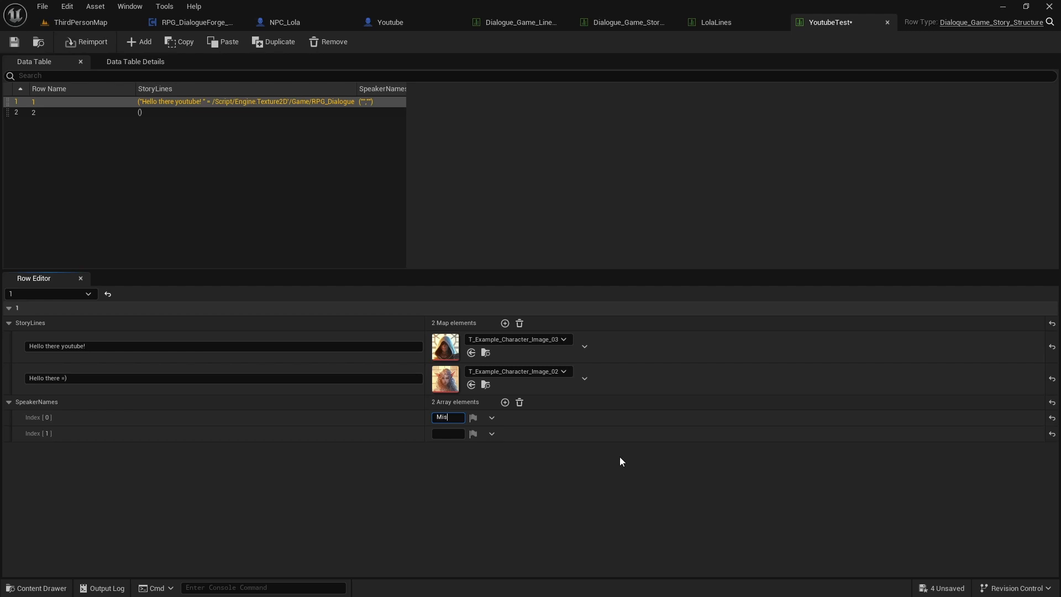
pyautogui.write('A')
pyautogui.click(437, 434)
pyautogui.write('Player')
pyautogui.press('Return')
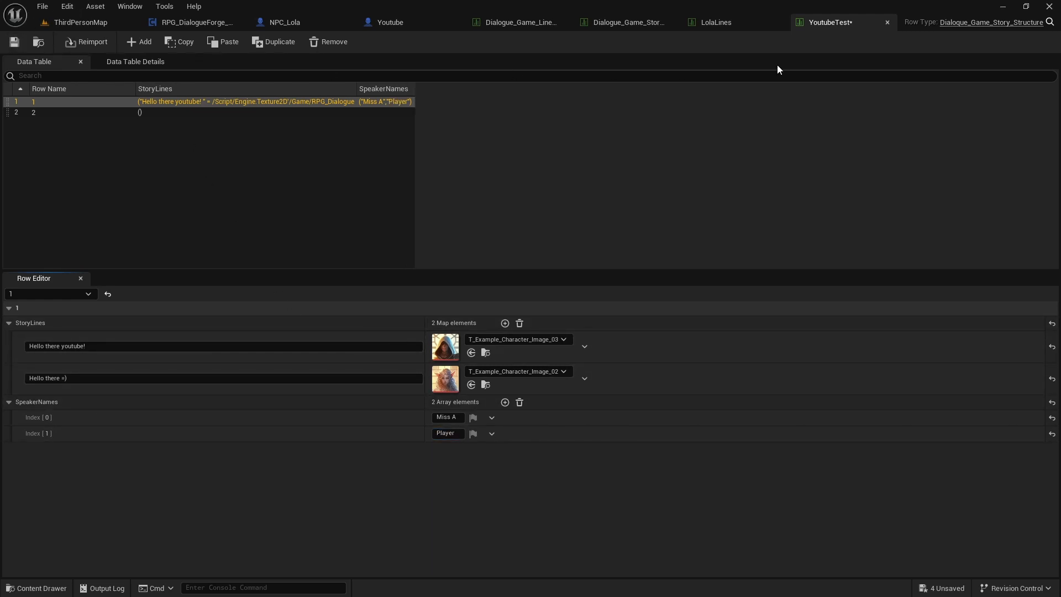
pyautogui.click(14, 42)
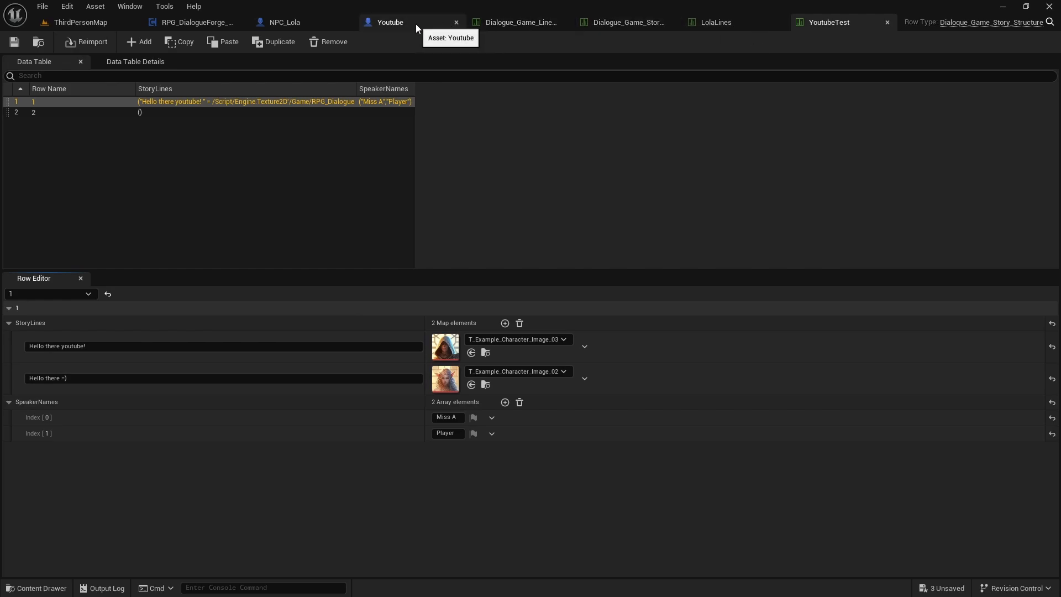
# - In the NPCStart Linear Story function of NPC_Lola, set the Starting Index variable's default value to 0
pyautogui.click(307, 24)
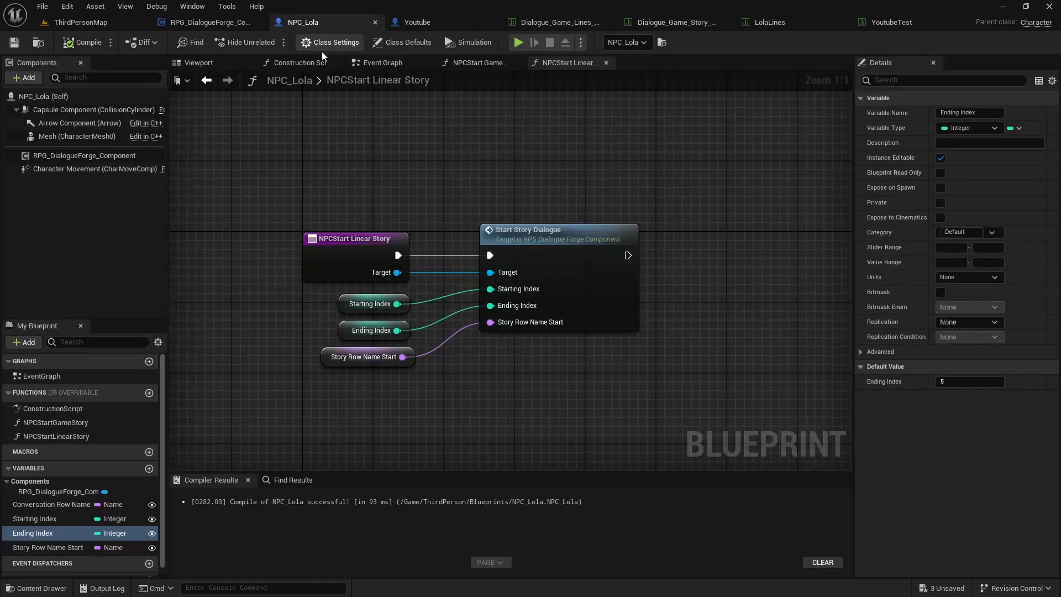
pyautogui.click(209, 22)
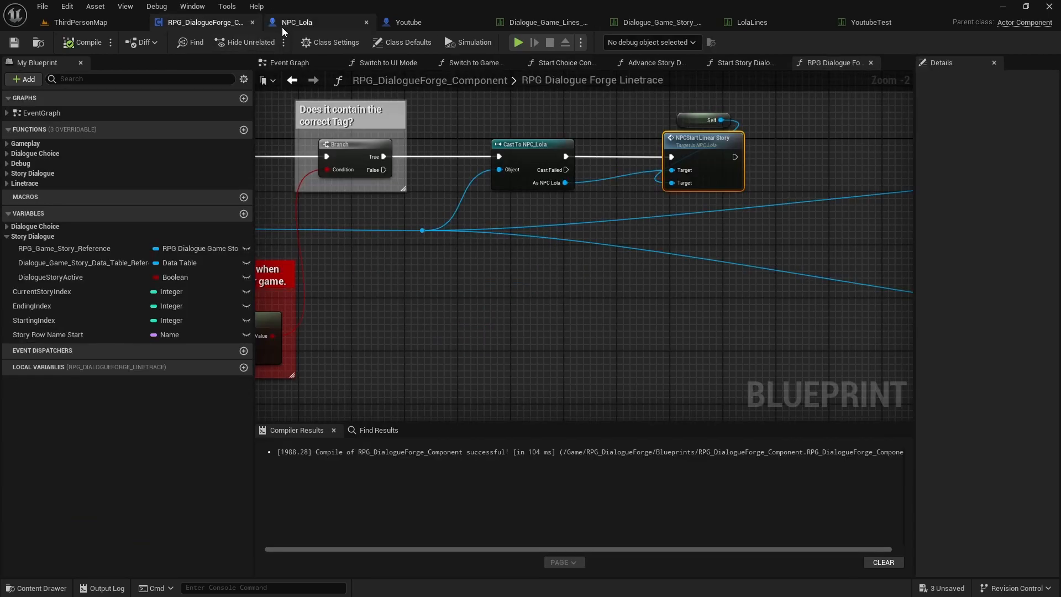
pyautogui.click(284, 28)
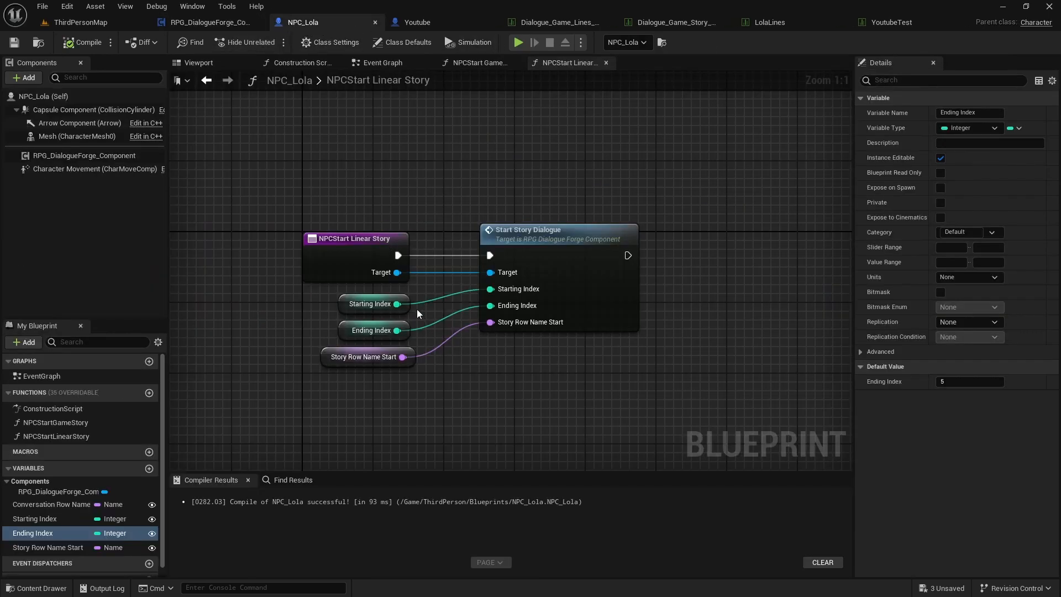
pyautogui.click(371, 311)
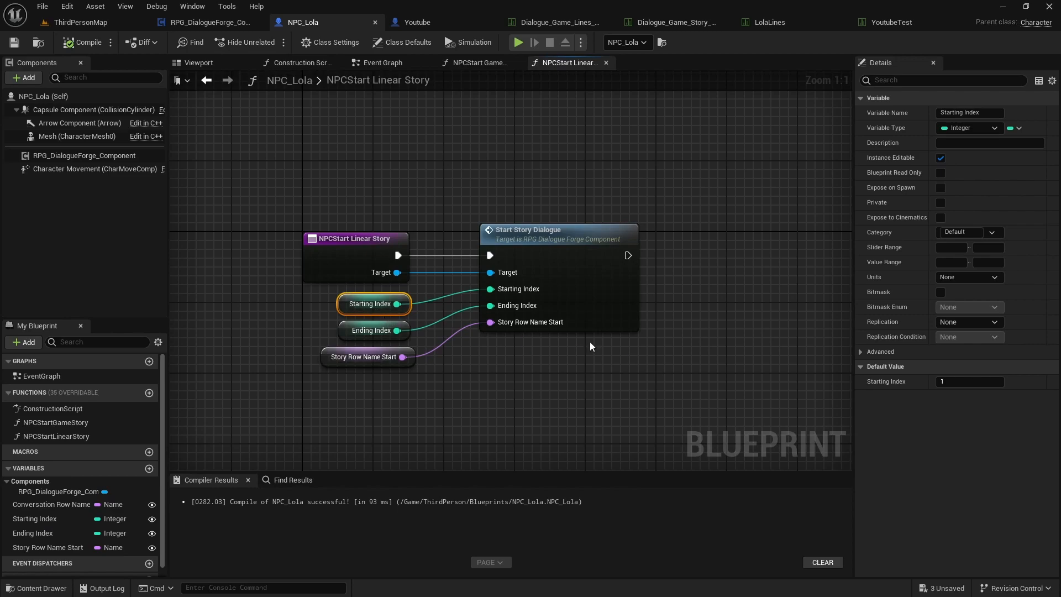
pyautogui.click(976, 386)
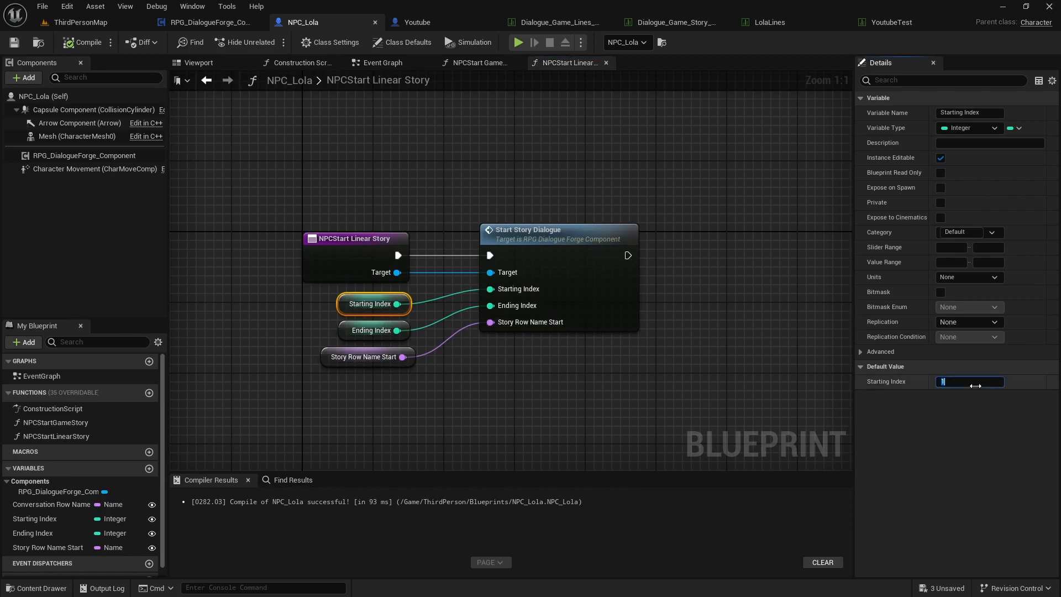
pyautogui.press('Return')
pyautogui.moveTo(523, 386); pyautogui.dragTo(555, 372, button='right')
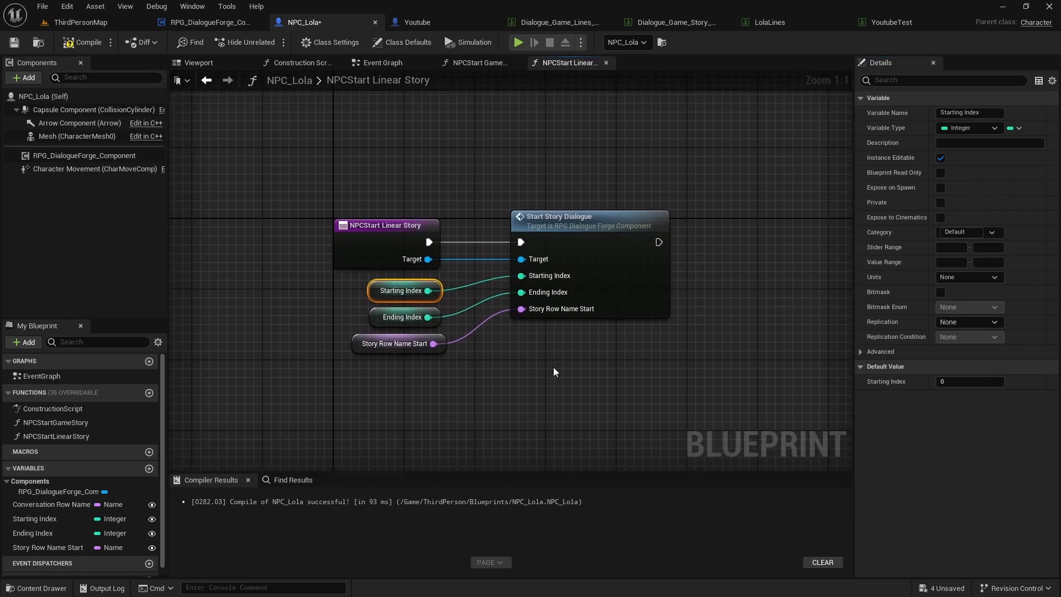
pyautogui.click(554, 372)
# - Compare the story lines in YoutubeTest and LolaLines, and set NPC_Lola's Ending Index default value to 1
pyautogui.click(401, 324)
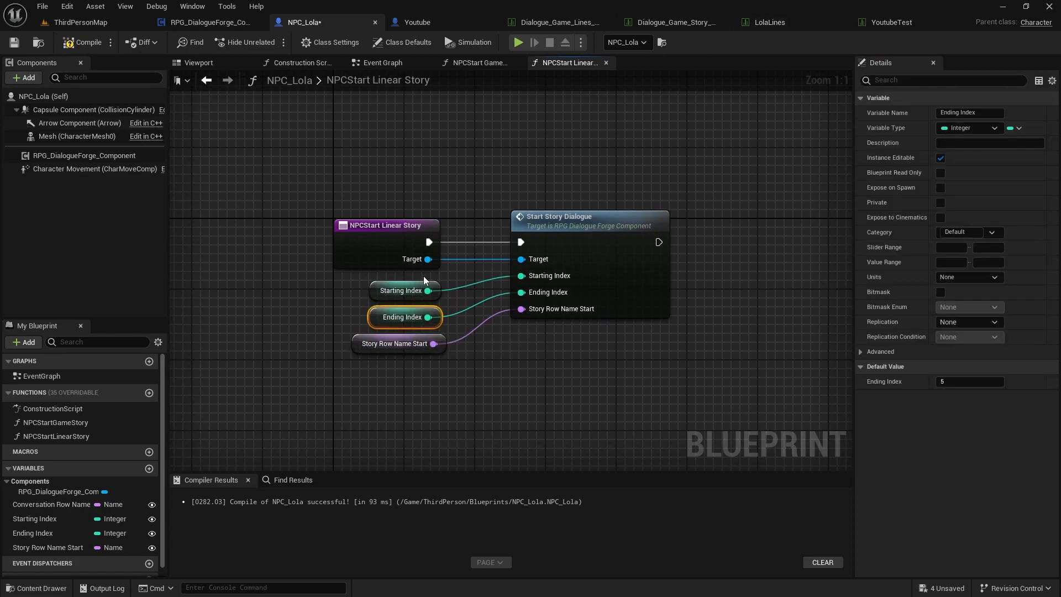
pyautogui.click(376, 292)
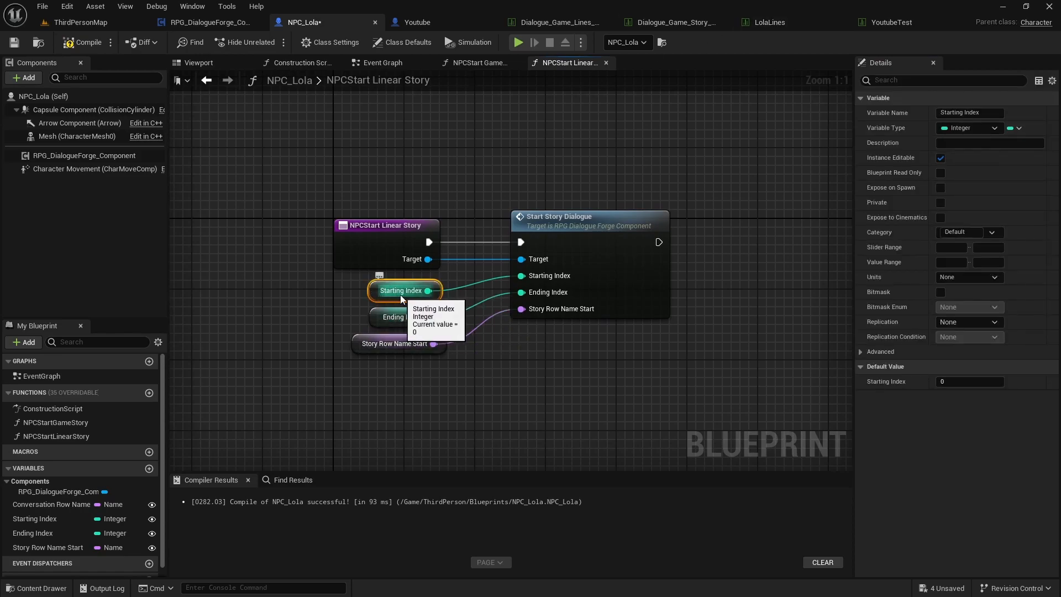
pyautogui.click(893, 23)
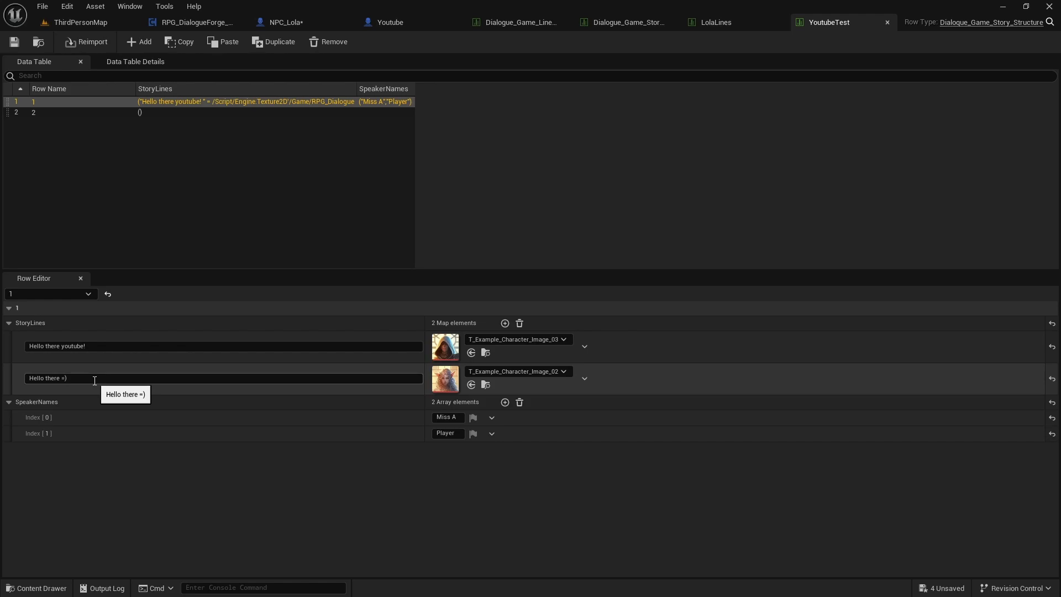
pyautogui.click(744, 23)
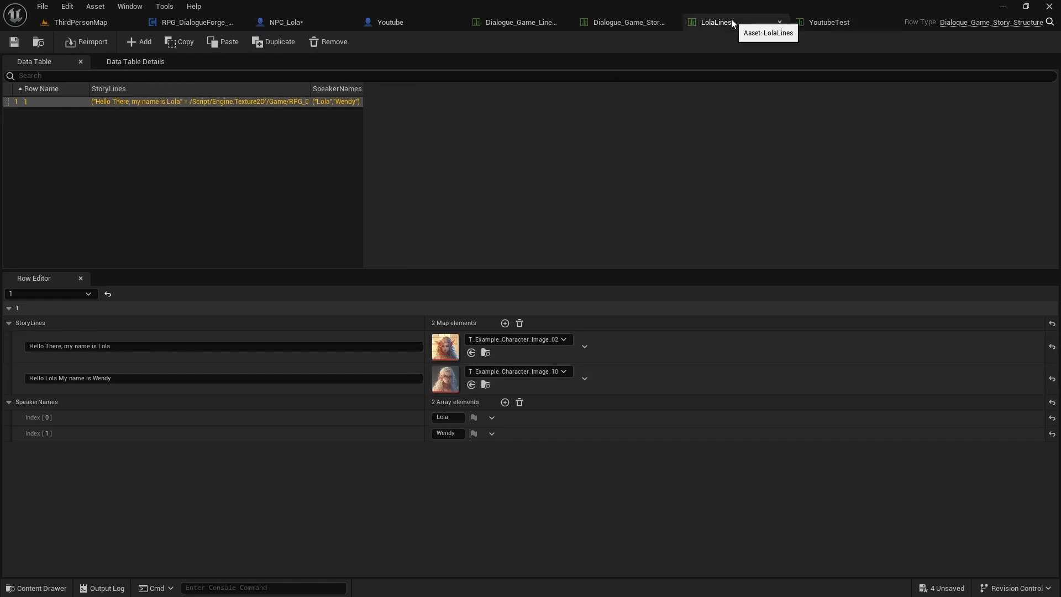
pyautogui.click(320, 25)
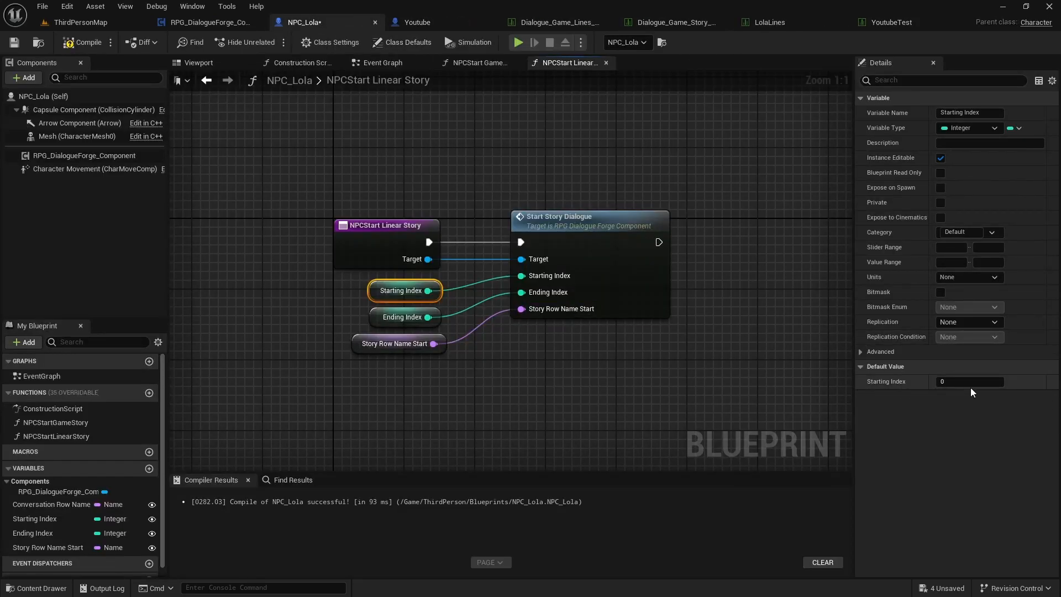
pyautogui.click(402, 317)
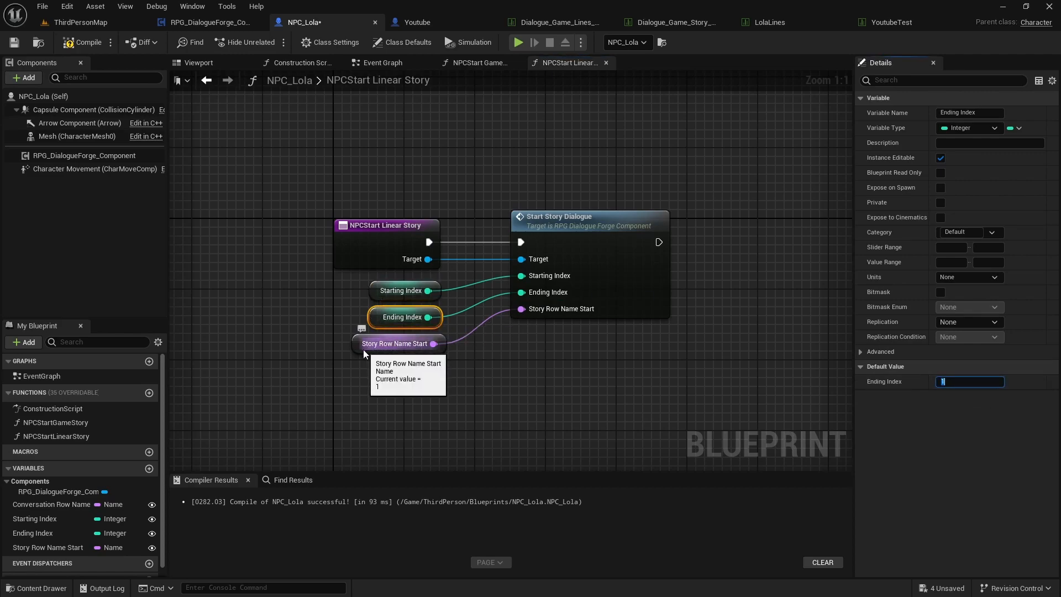
# - Check the Story Row Name Start default against the YoutubeTest row names, and compile and save the NPC_Lola blueprint
pyautogui.click(394, 344)
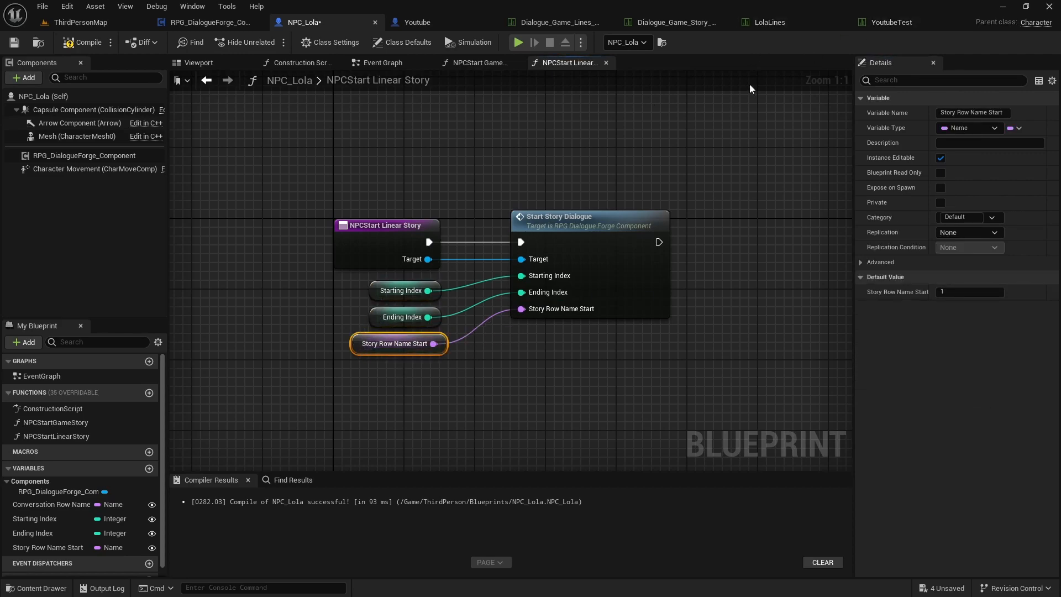
pyautogui.click(873, 26)
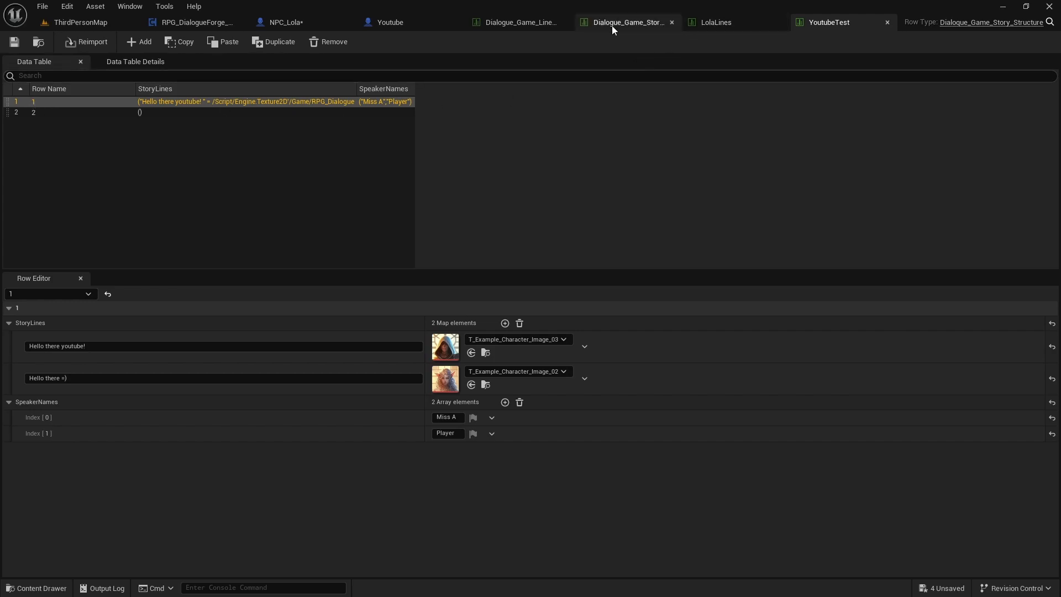
pyautogui.click(354, 23)
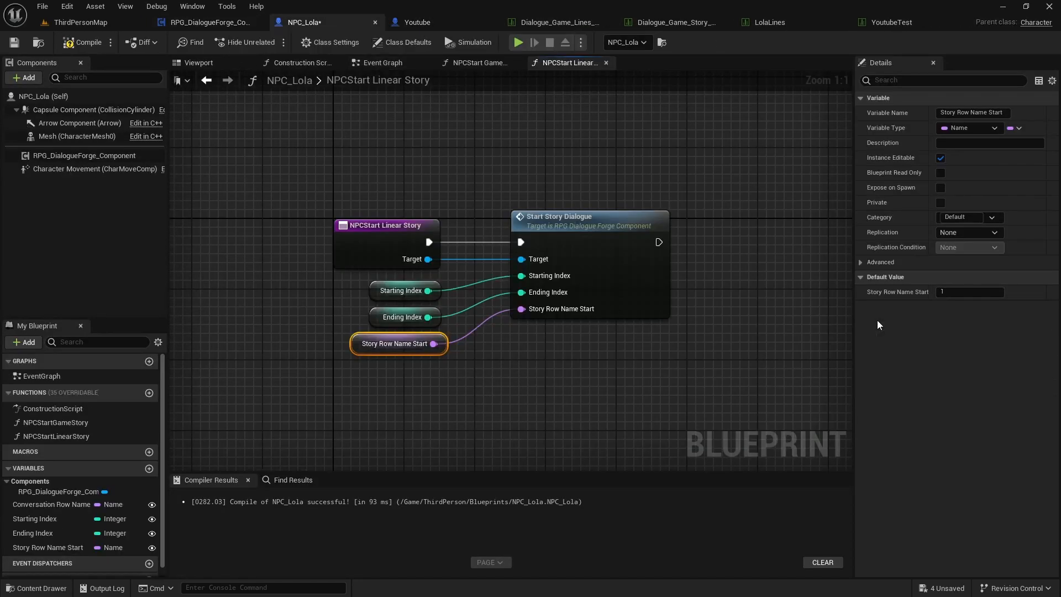
pyautogui.moveTo(543, 409)
pyautogui.mouseDown(button='right')
pyautogui.moveTo(527, 404)
pyautogui.moveTo(558, 402)
pyautogui.mouseUp(button='right')
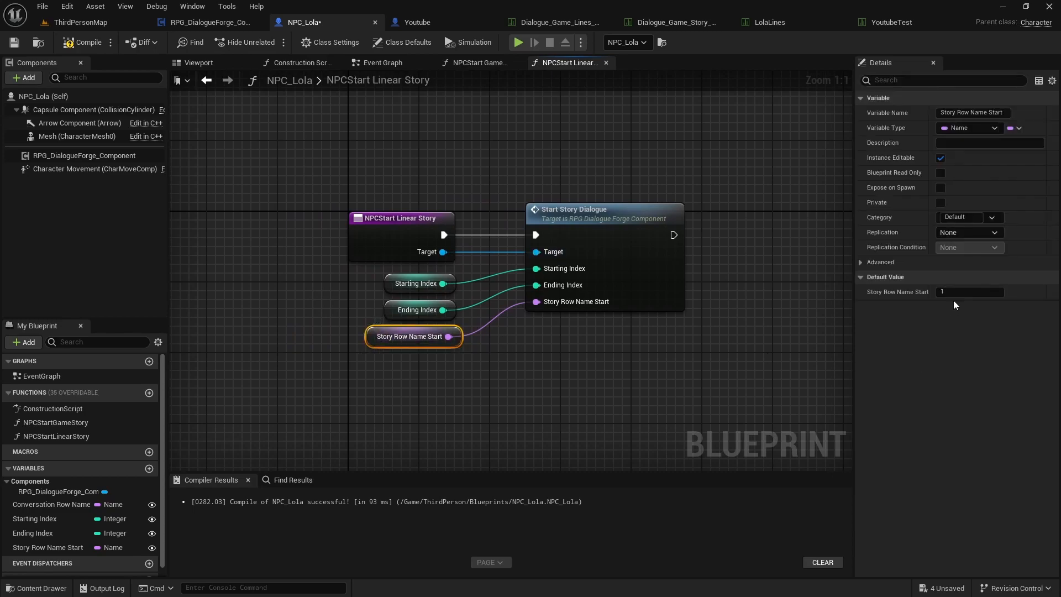
pyautogui.click(535, 344)
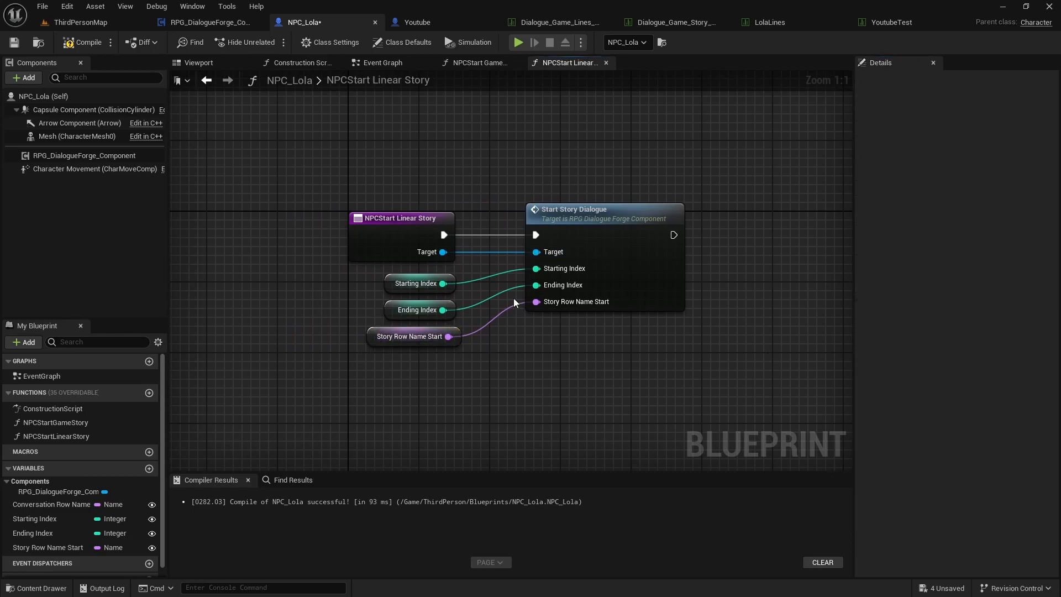
pyautogui.moveTo(499, 315); pyautogui.dragTo(535, 314, button='right')
pyautogui.click(77, 43)
pyautogui.click(14, 43)
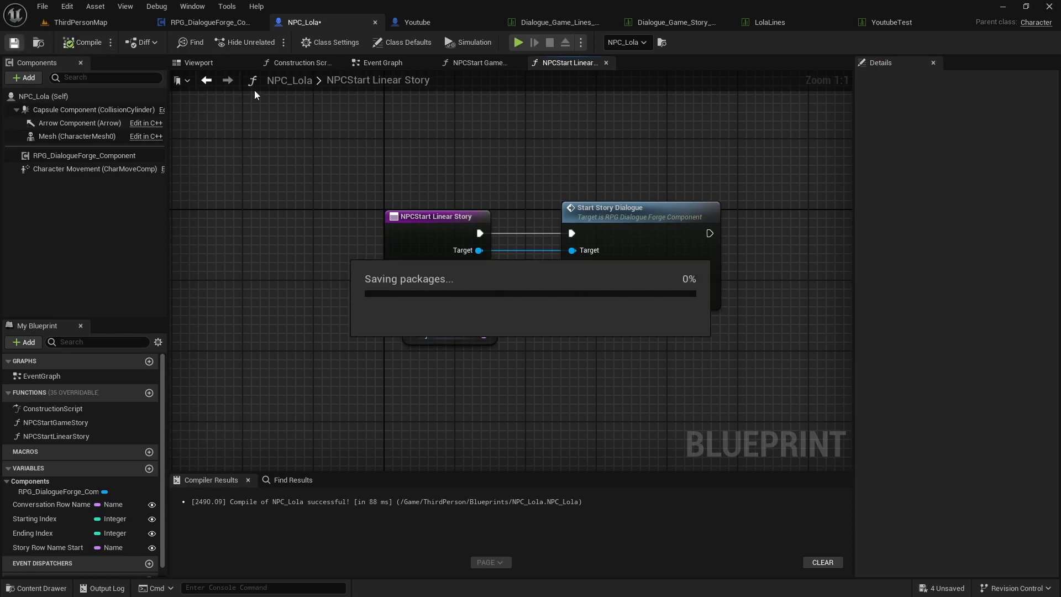
# - In RPG_DialogueForge_Component, set the story data table reference variable's default to YoutubeTest, and compile and save the blueprint
pyautogui.click(199, 23)
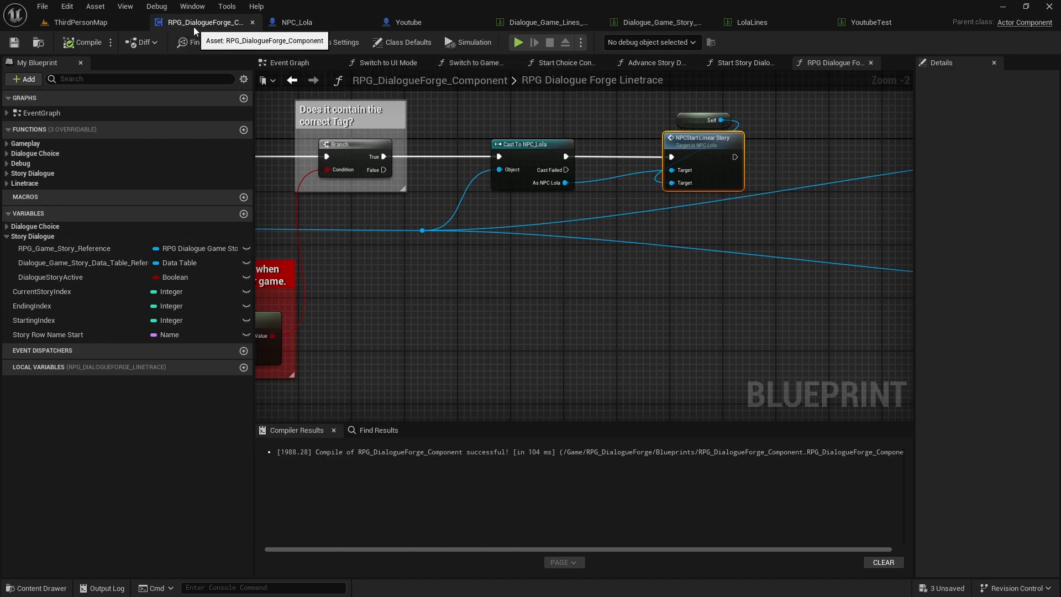
pyautogui.click(74, 264)
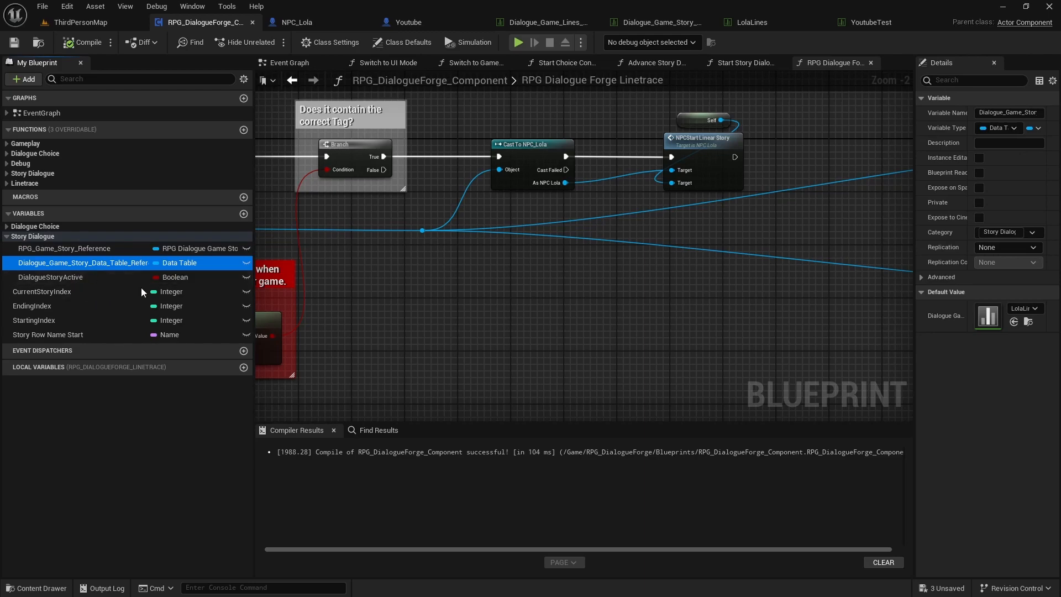
pyautogui.moveTo(915, 337); pyautogui.dragTo(844, 339)
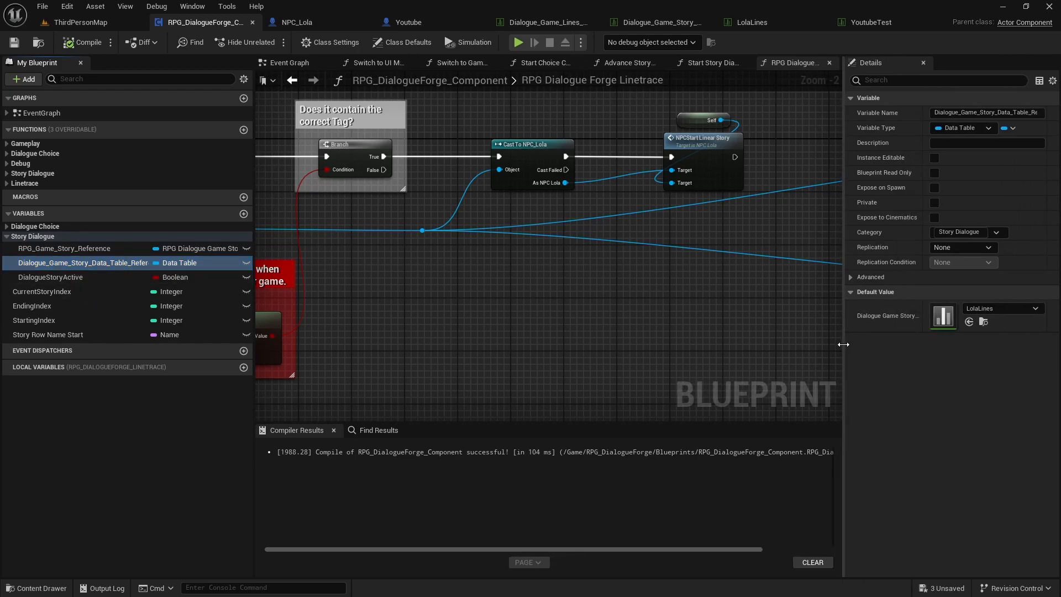
pyautogui.click(976, 310)
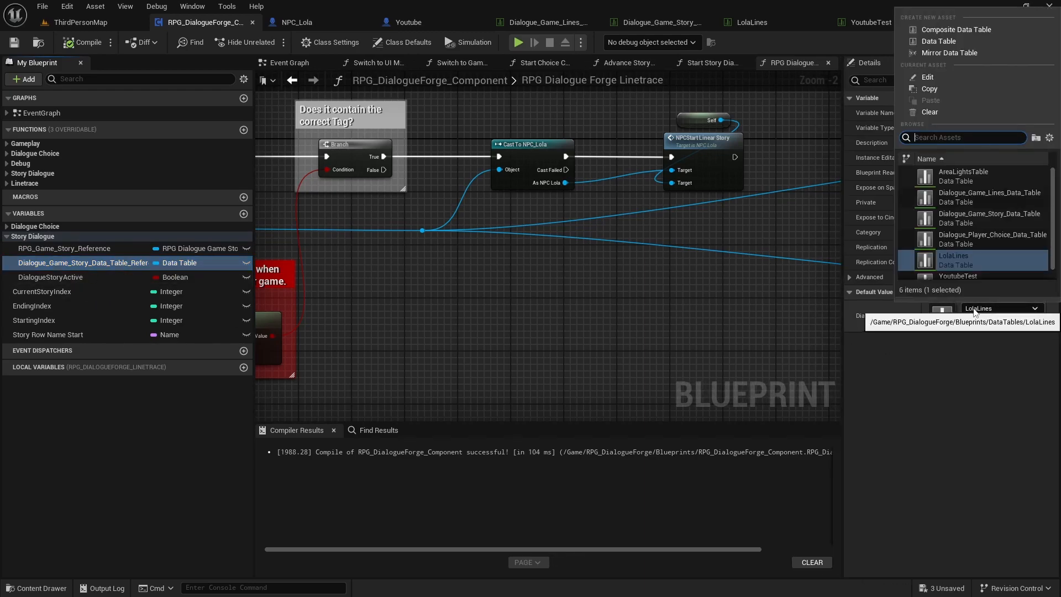
pyautogui.scroll(-1, 973, 260)
pyautogui.click(962, 260)
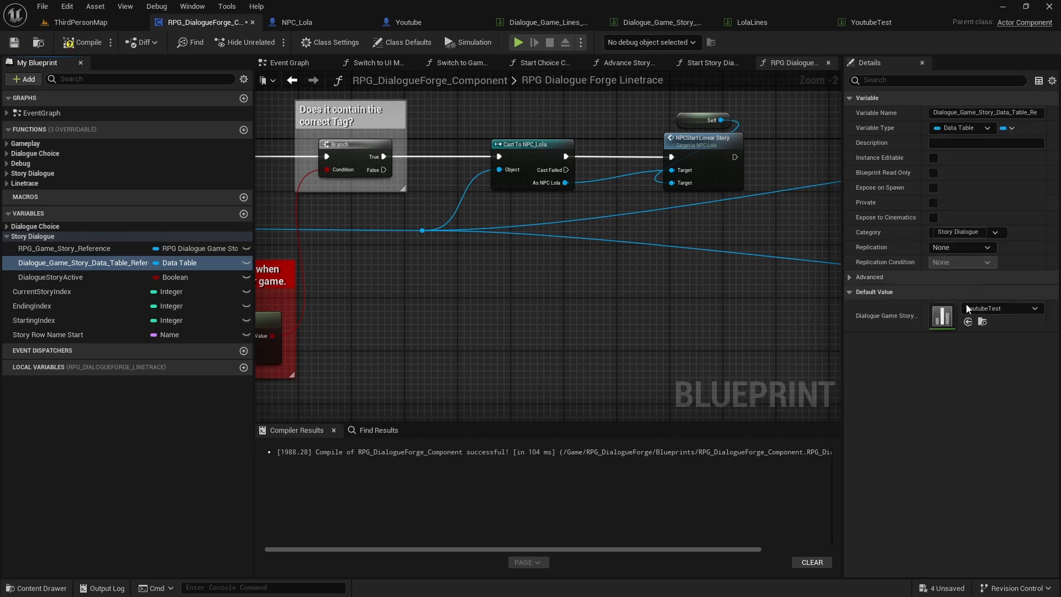
pyautogui.click(82, 42)
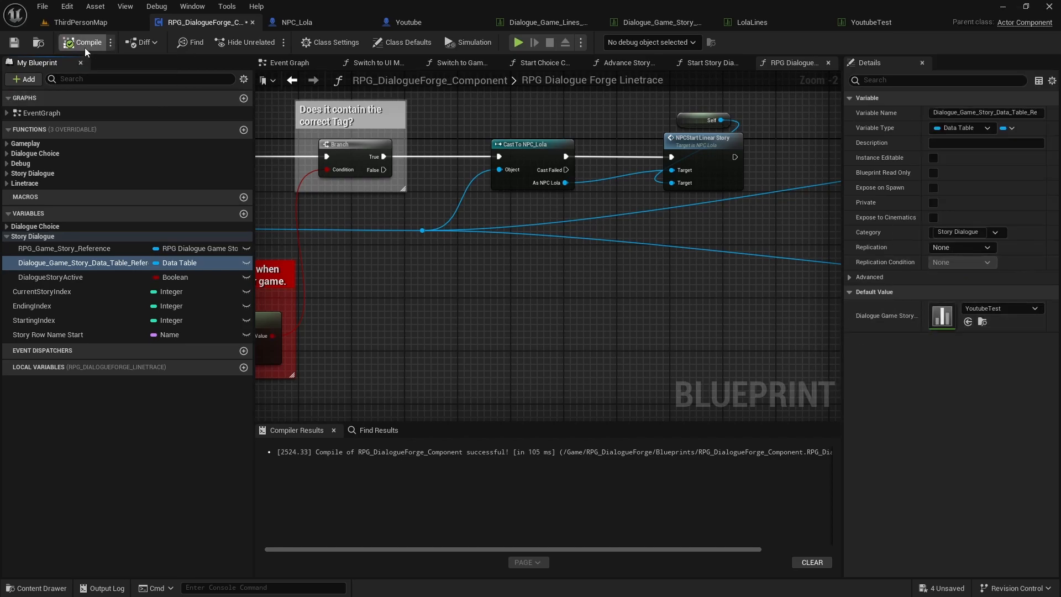
pyautogui.click(14, 43)
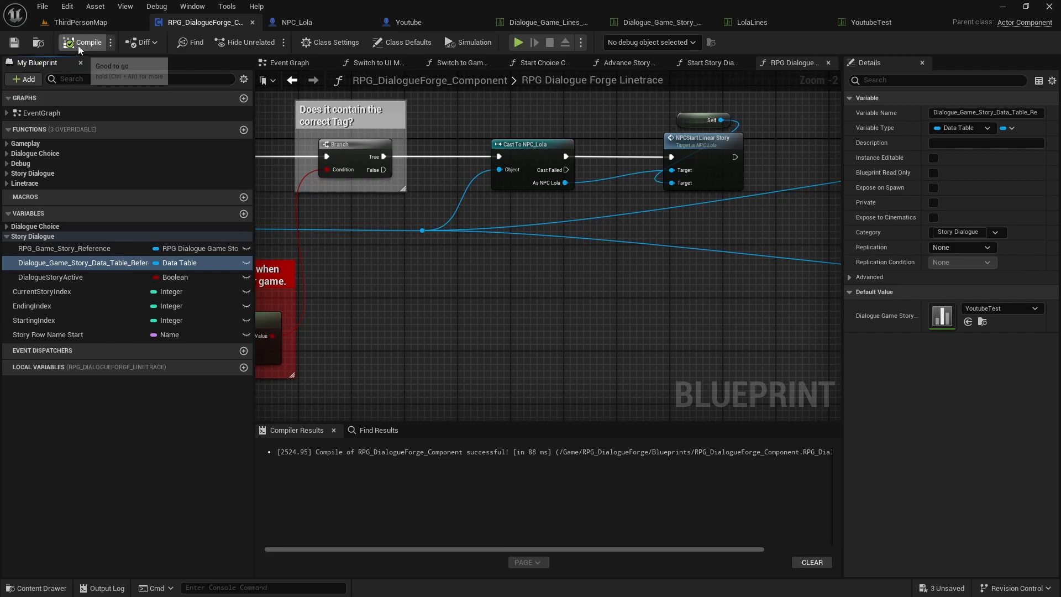
# - Run the ThirdPersonMap level in play mode, walk the character up to NPC_Lola by the wall, and talk through both dialogue lines
pyautogui.click(107, 22)
pyautogui.click(270, 42)
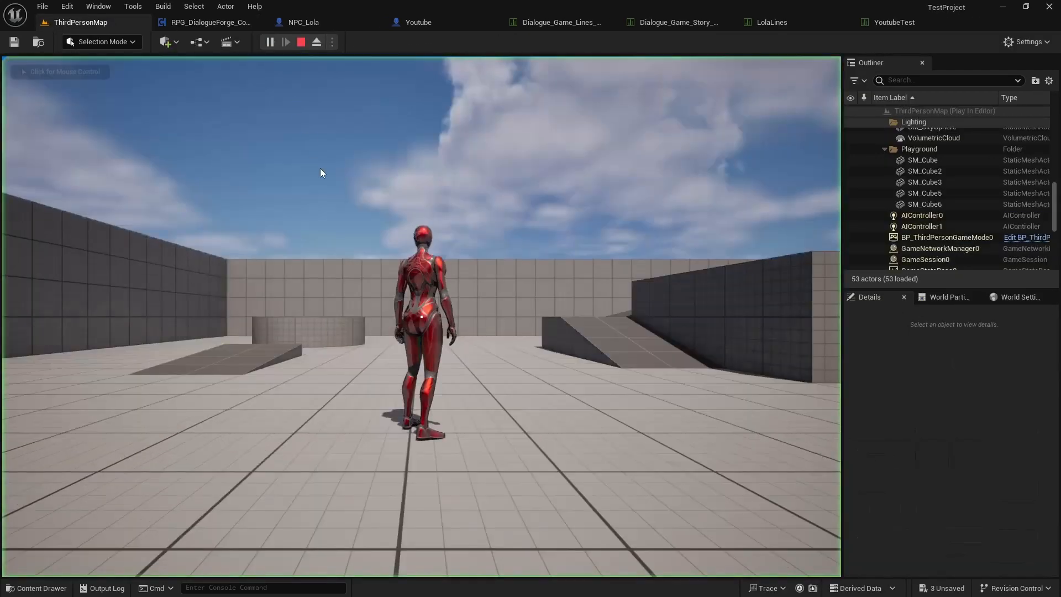
pyautogui.press('w')
pyautogui.press('w')
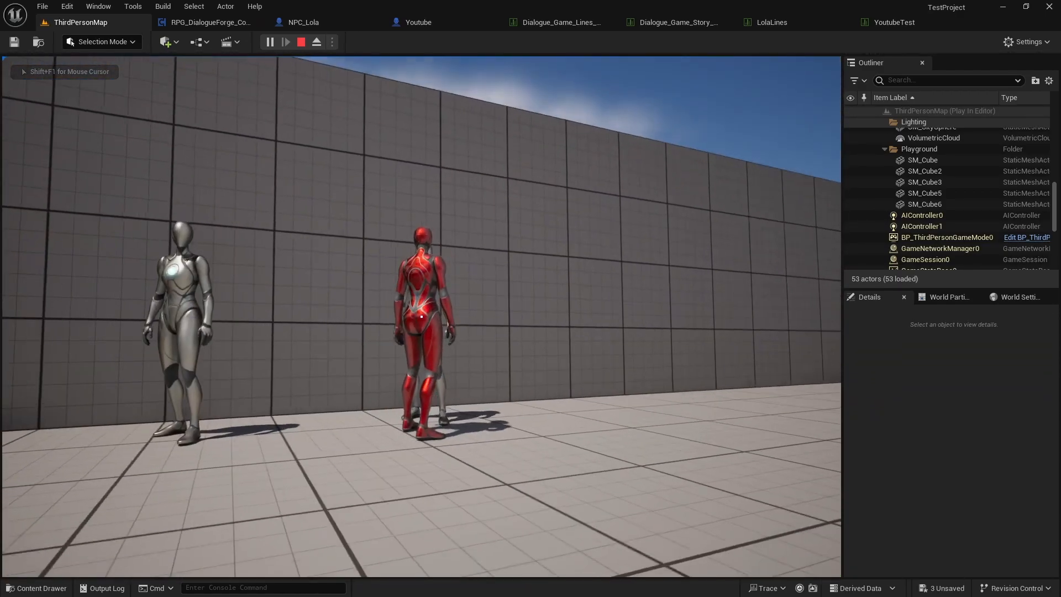
pyautogui.press('e')
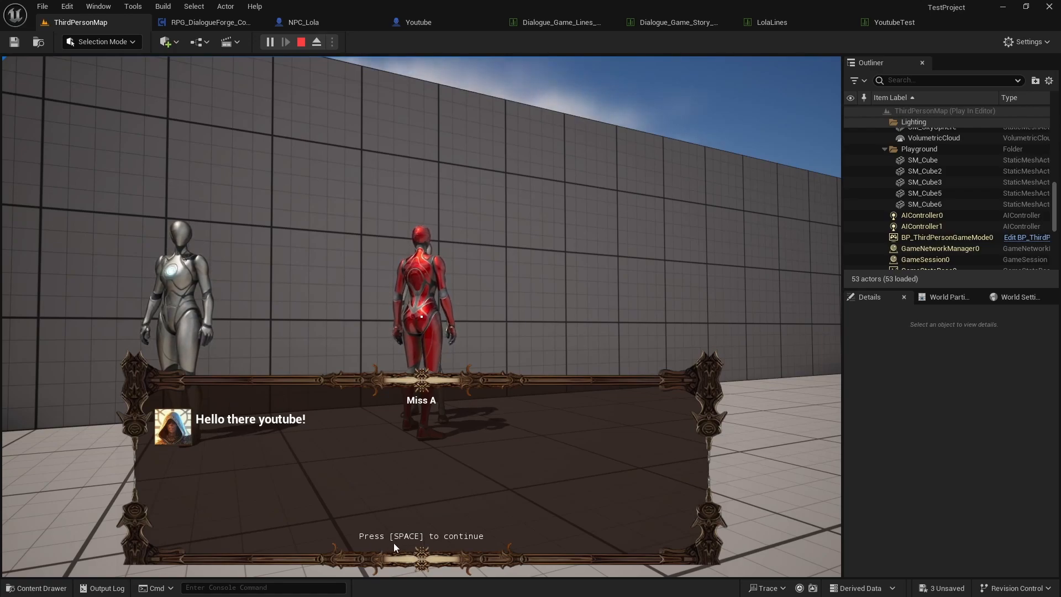
pyautogui.press('space')
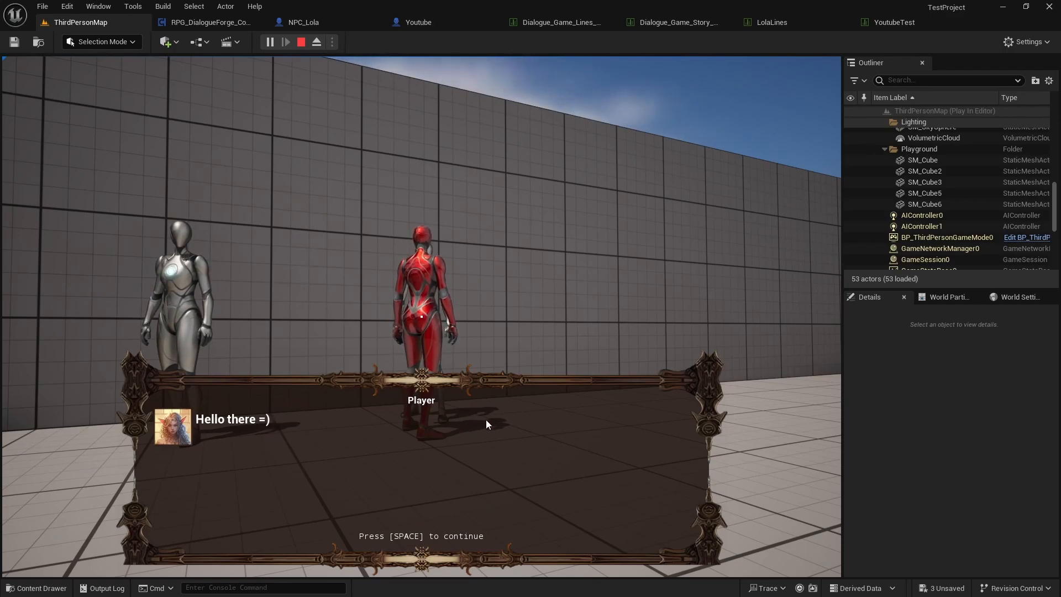
pyautogui.press('space')
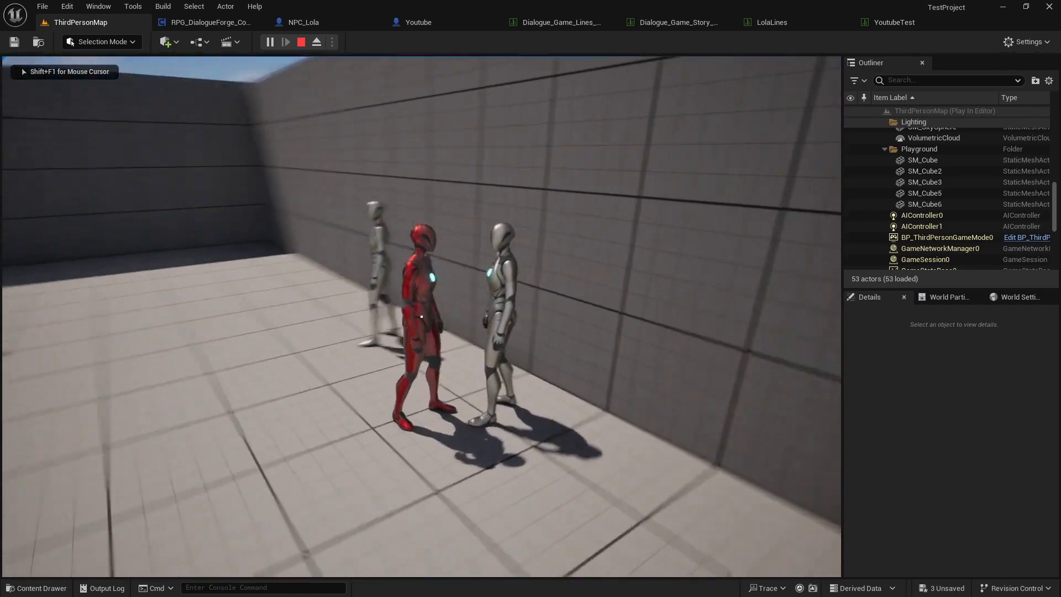
pyautogui.press('a')
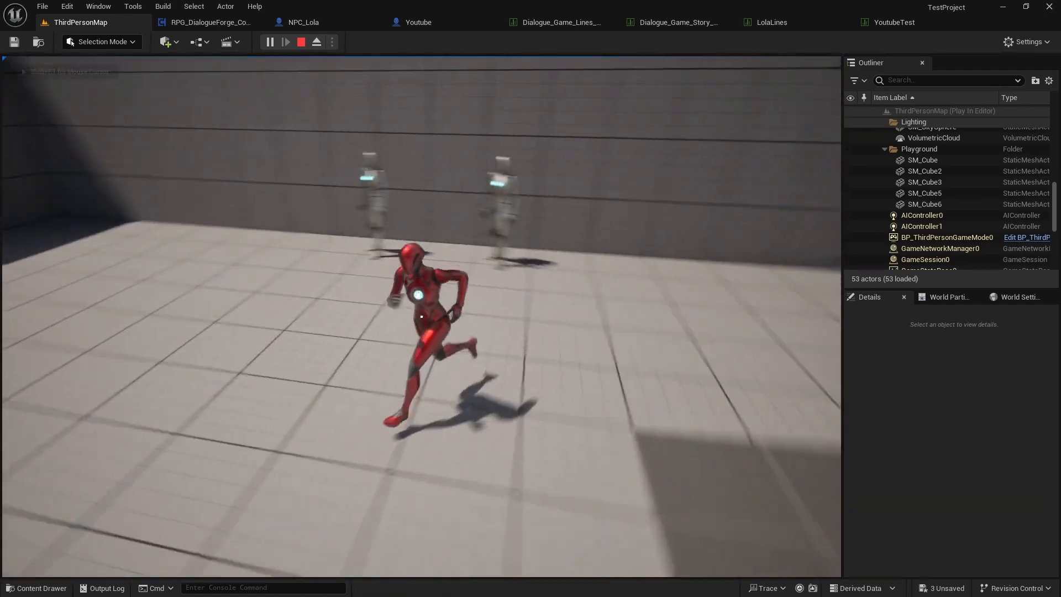
pyautogui.press('d')
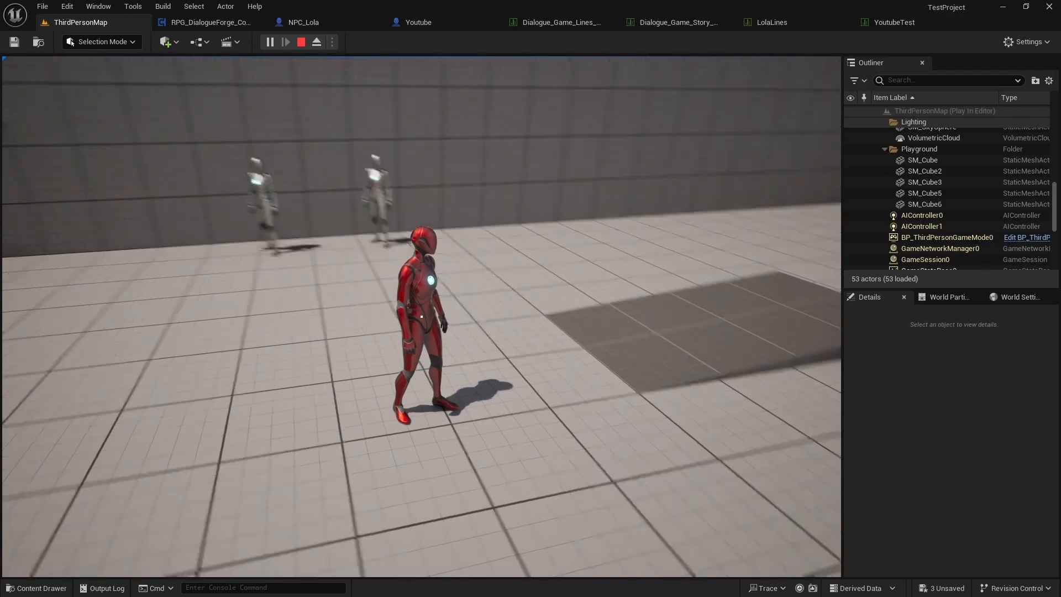
pyautogui.press('w')
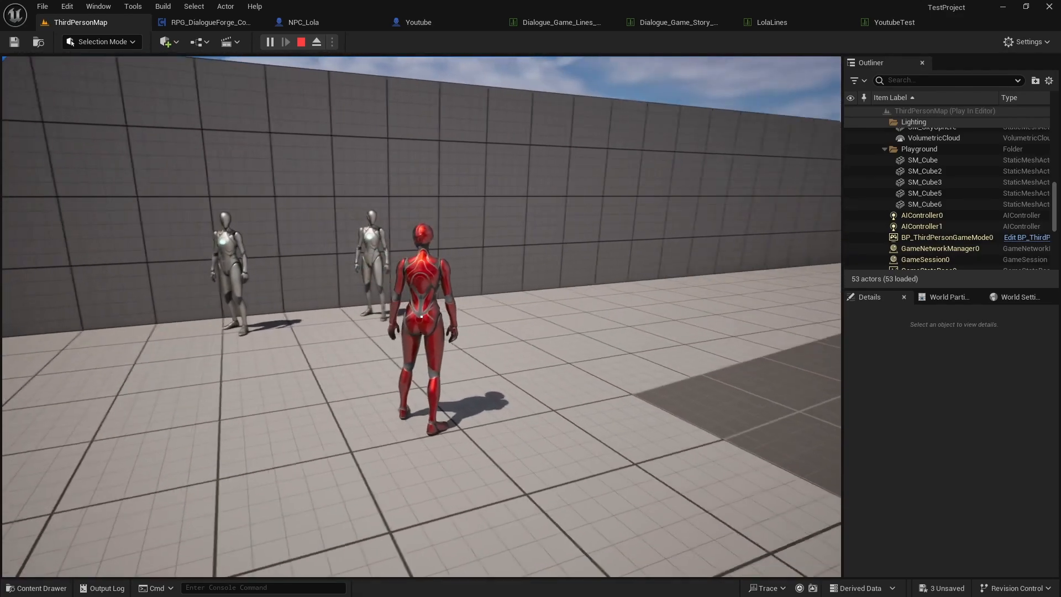